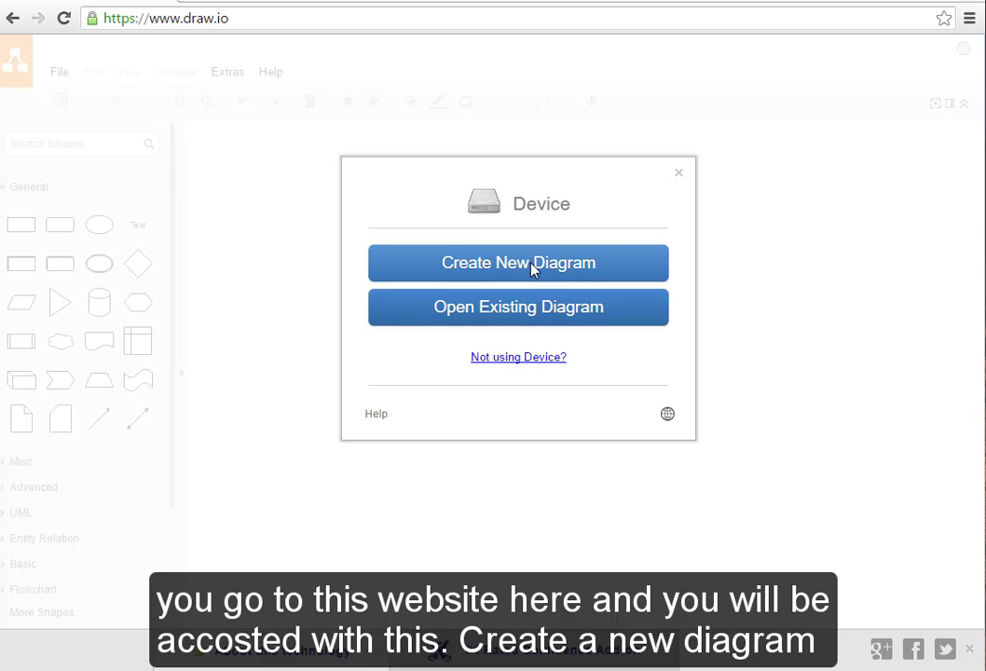
Create a new blank diagram with the filename "question 10".
left_click(516, 268)
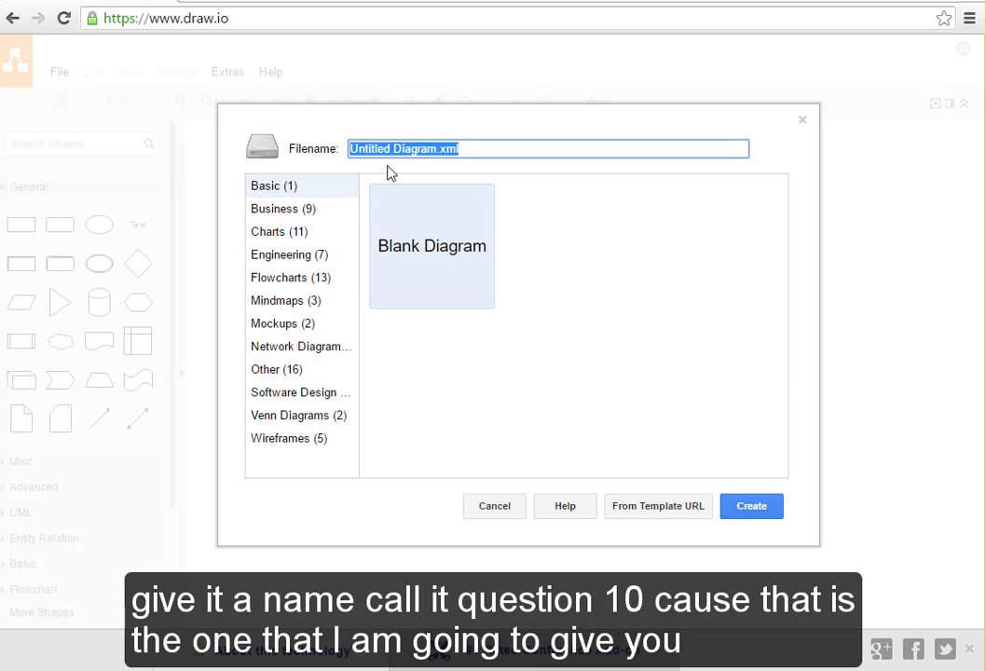
type("q")
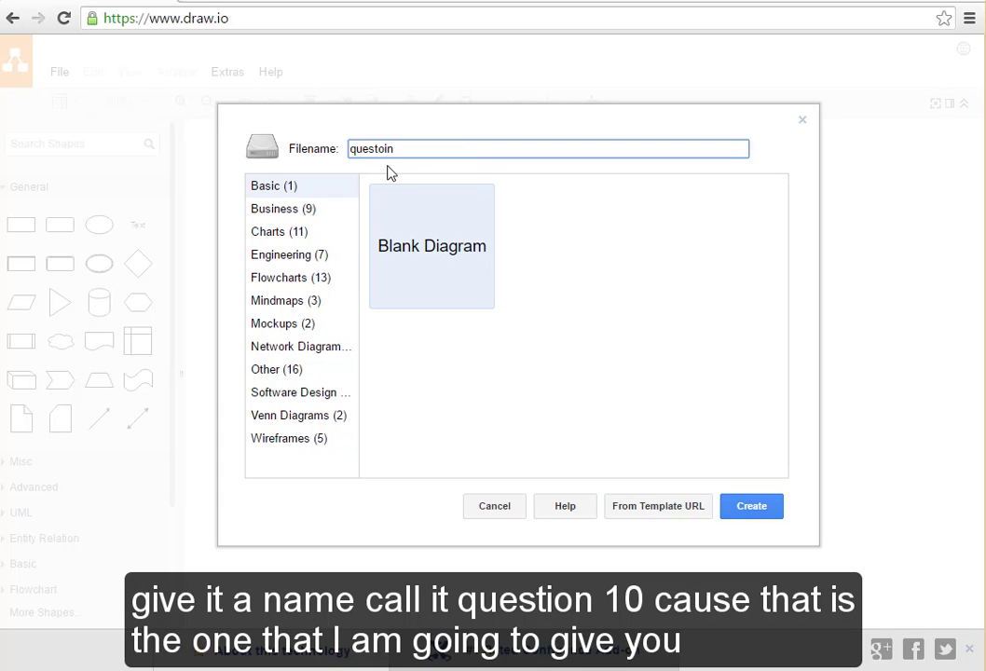
type("uestoi")
key("BackSpace")
key("BackSpace")
type("ion 10")
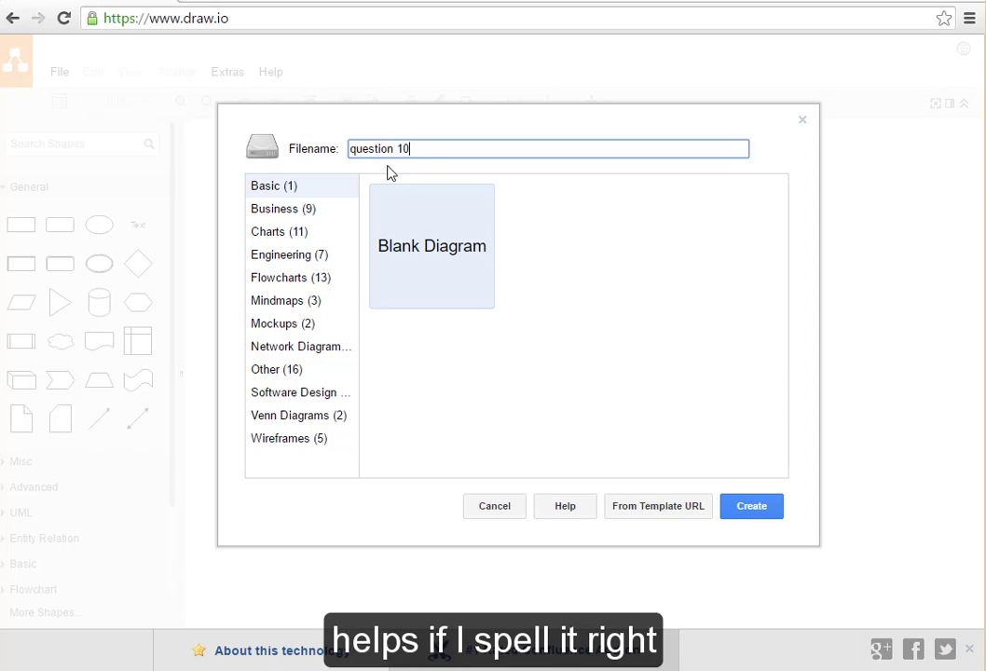
key("Return")
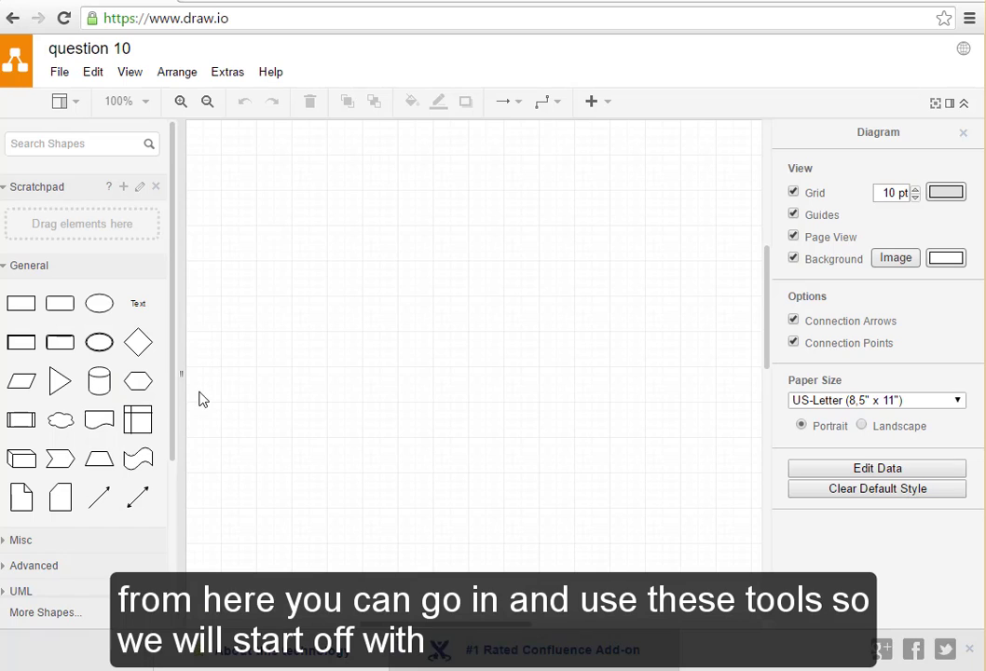
Place a rounded rectangle at the upper middle of the page and put a text label reading "Start" inside it.
mouse_move(67, 348)
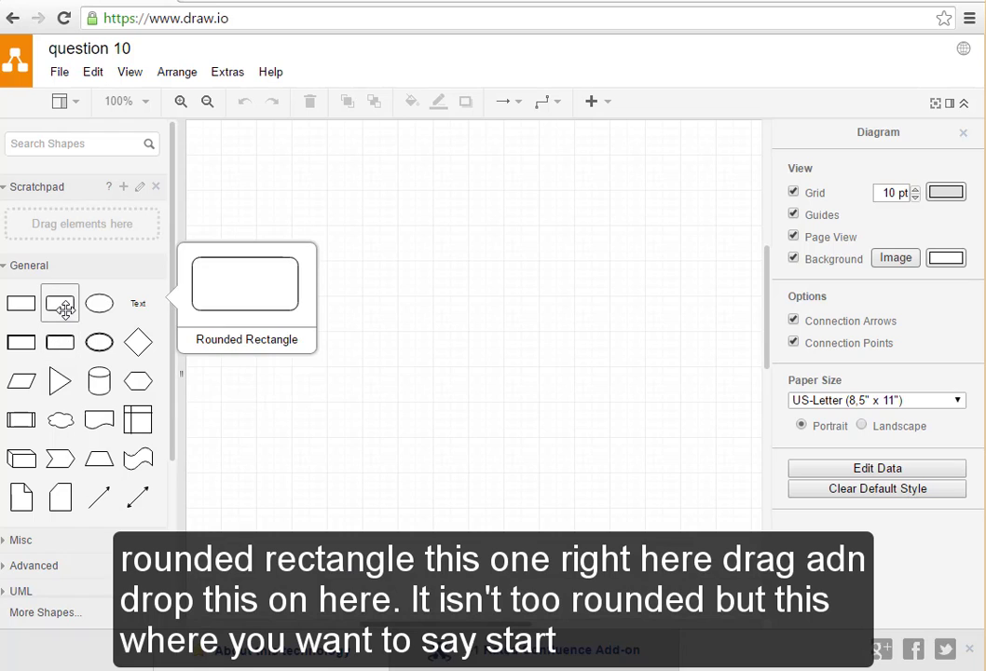
left_click_drag(63, 311, 384, 149)
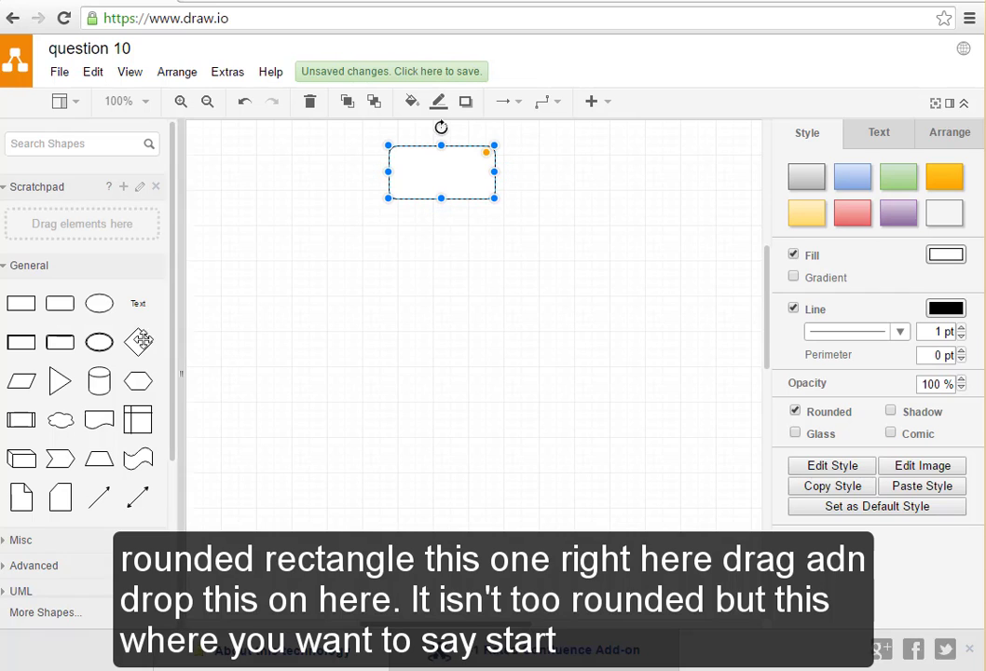
left_click(138, 303)
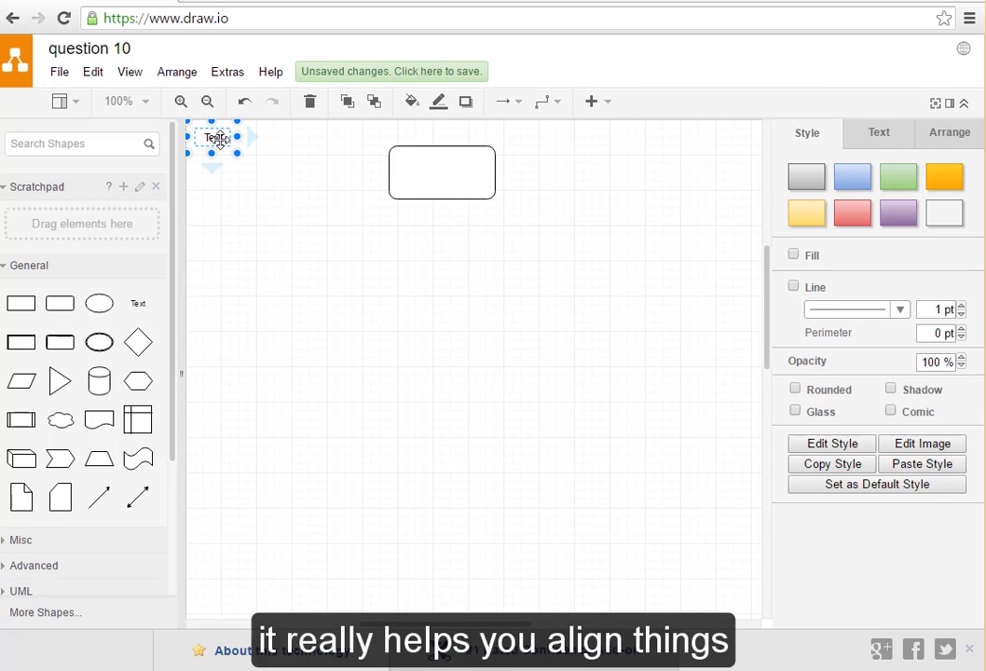
left_click_drag(218, 138, 444, 163)
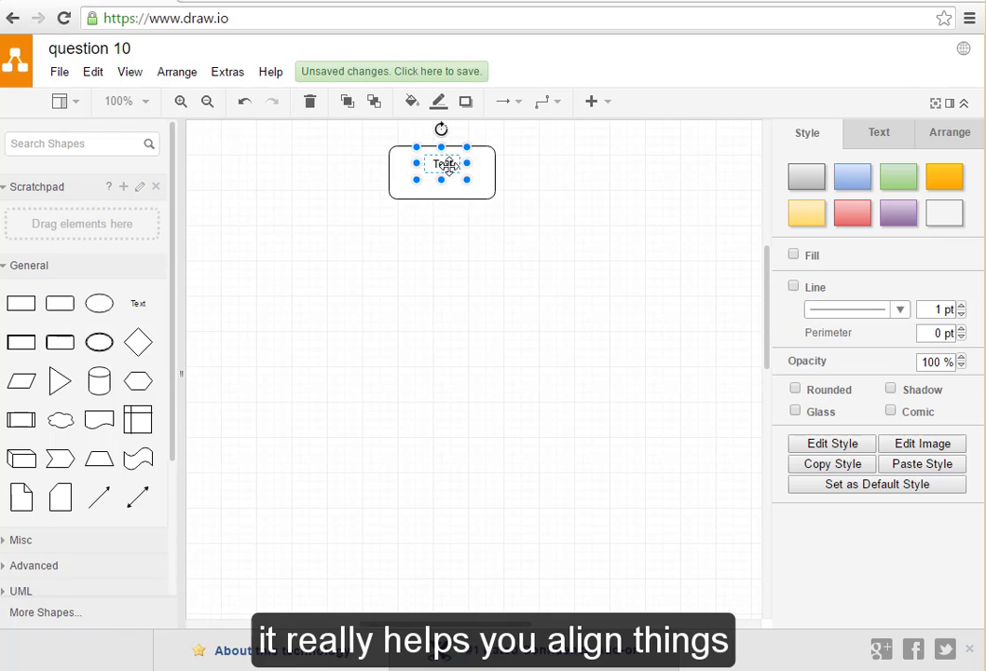
double_click(445, 163)
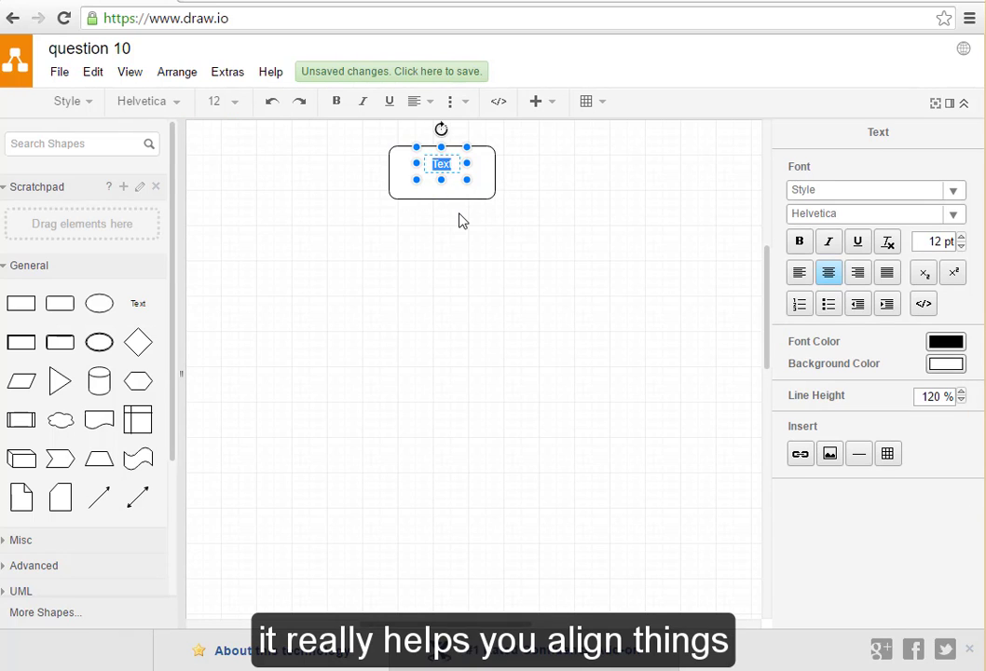
type("Start")
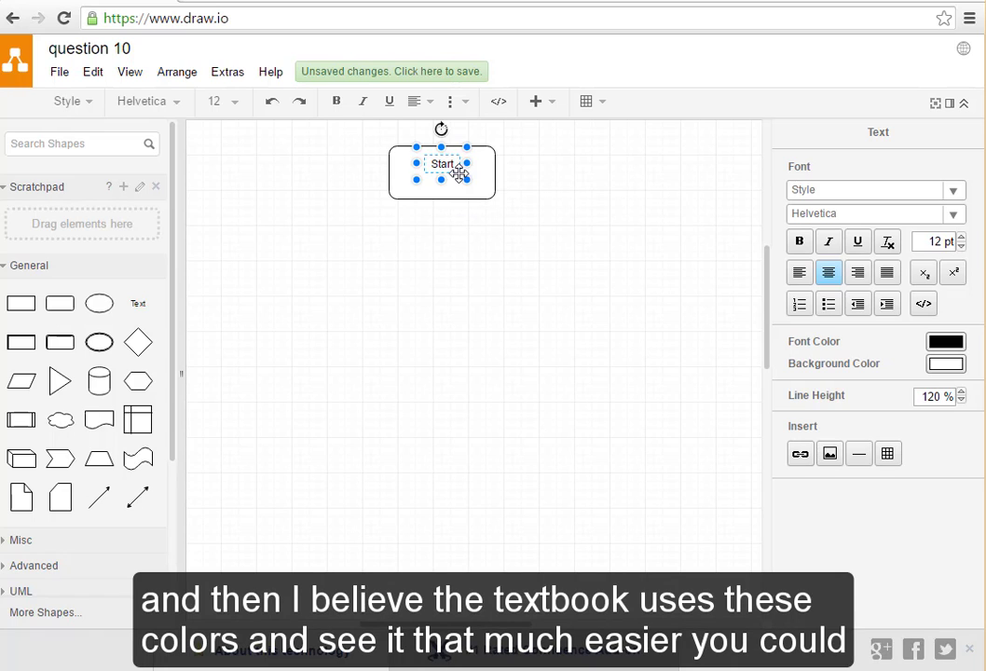
mouse_move(466, 178)
left_mouse_down()
mouse_move(460, 164)
mouse_move(465, 179)
left_mouse_up()
left_click(522, 209)
Set the rounded rectangle's line color to blue.
left_click(493, 194)
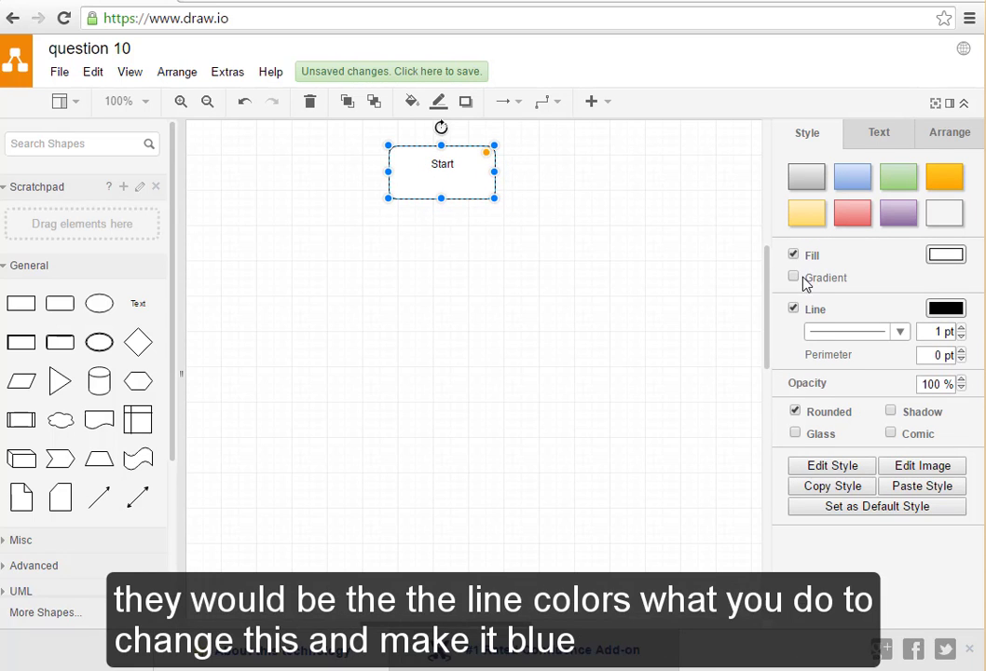
left_click(944, 309)
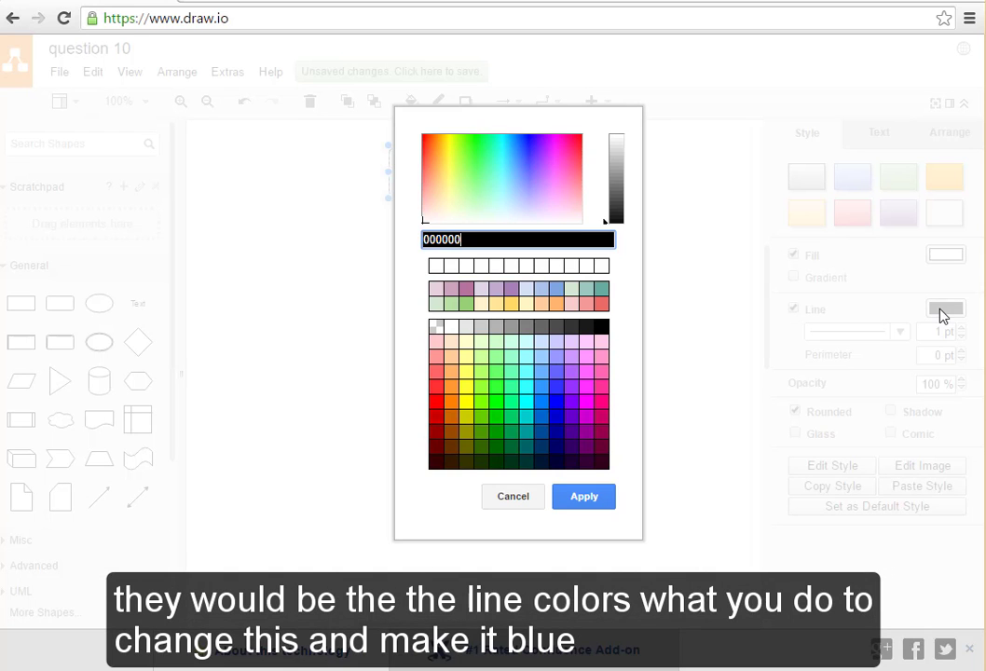
left_click(558, 411)
left_click(579, 497)
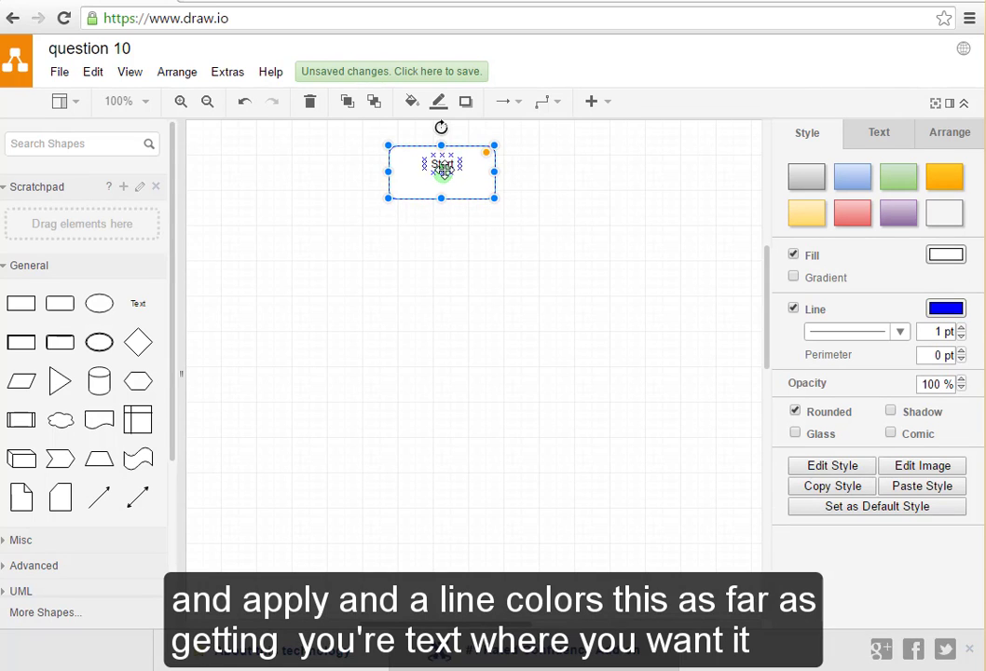
Nudge the "Start" label down so it sits vertically centred in the rounded rectangle.
left_click(440, 229)
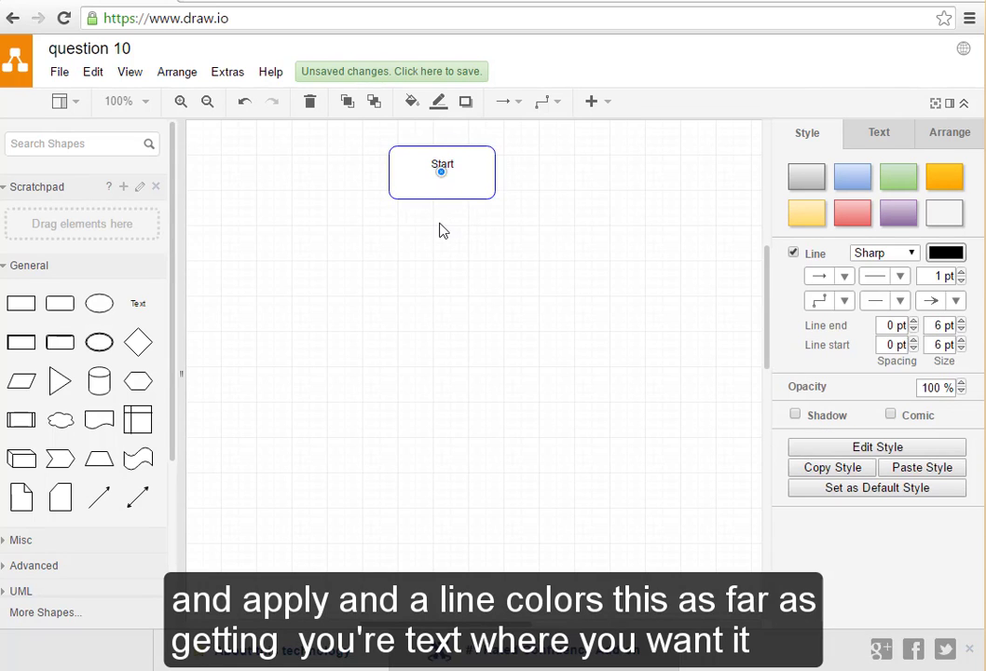
left_click(442, 165)
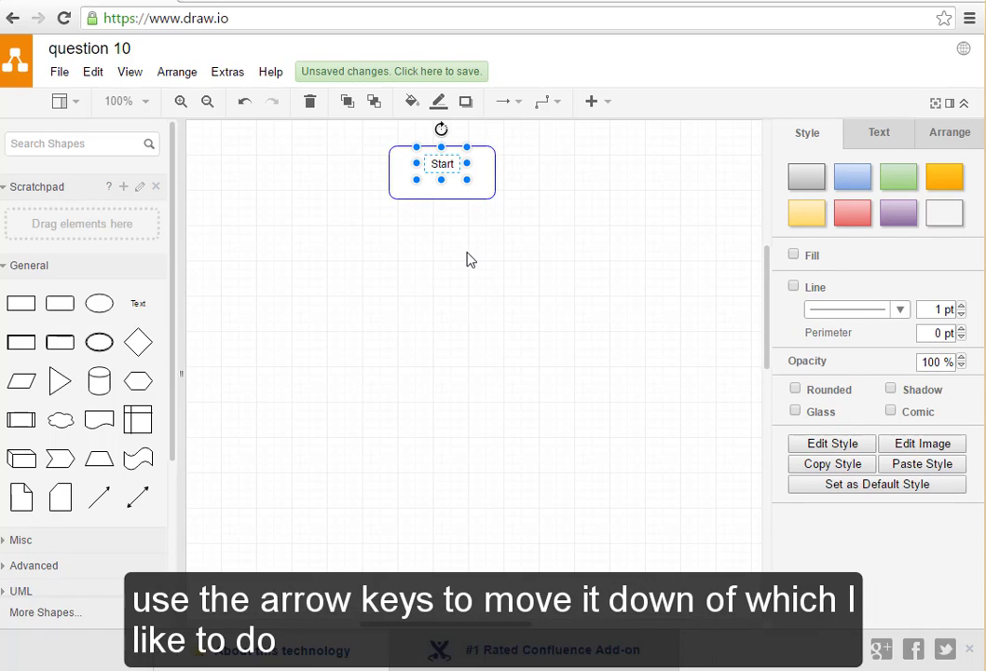
key("Down")
key("Down")
key("Down")
key("Down")
key("Down")
key("Down")
key("Down")
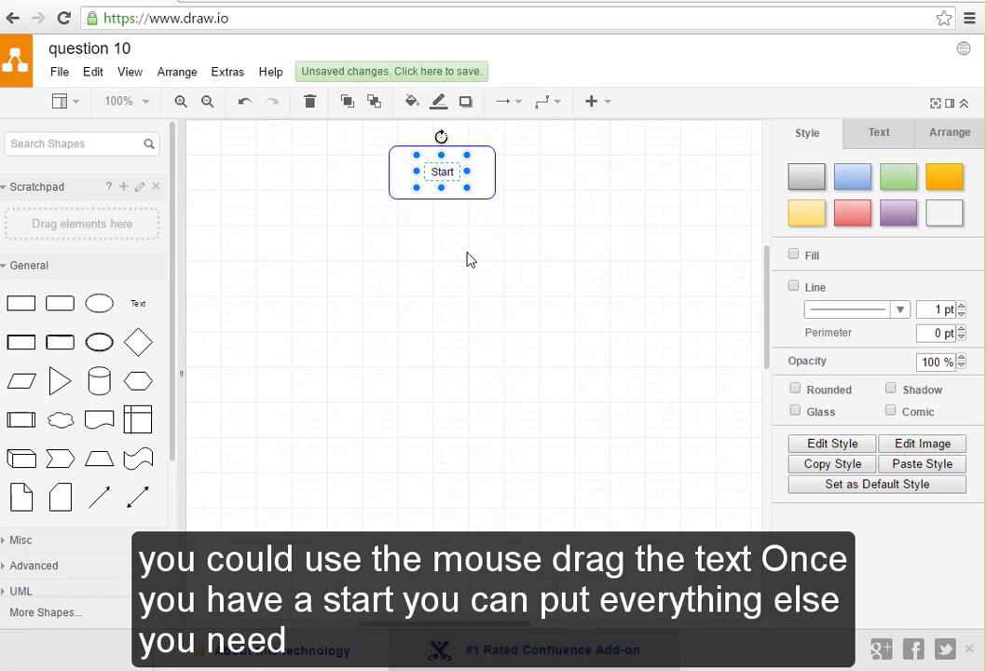
left_click(434, 264)
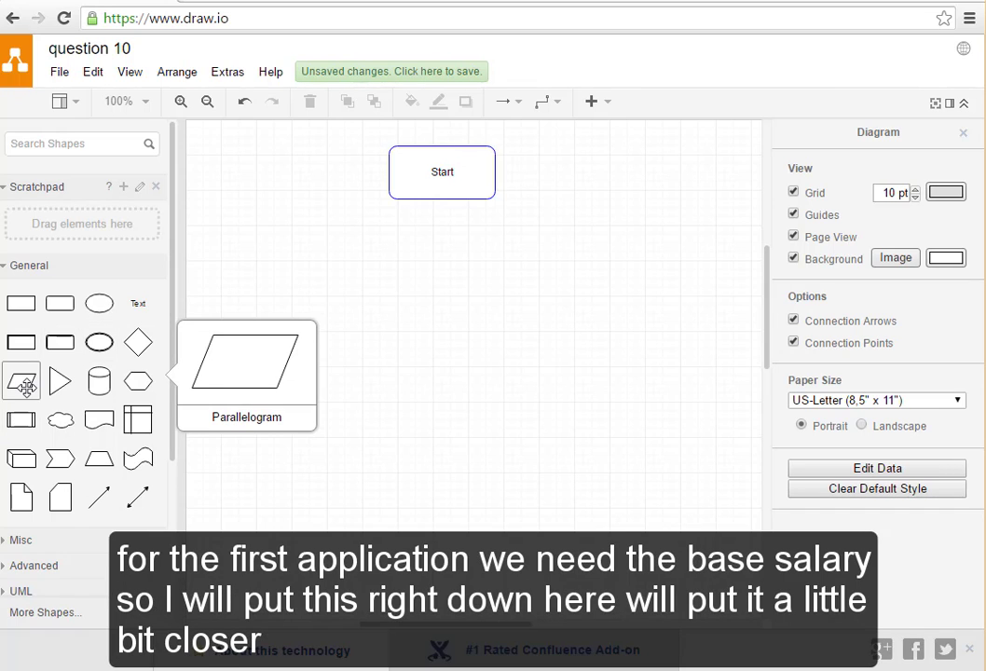
Place a parallelogram below the Start box with a gap between them, and draw a connector from it up to the Start box.
left_click_drag(25, 383, 393, 229)
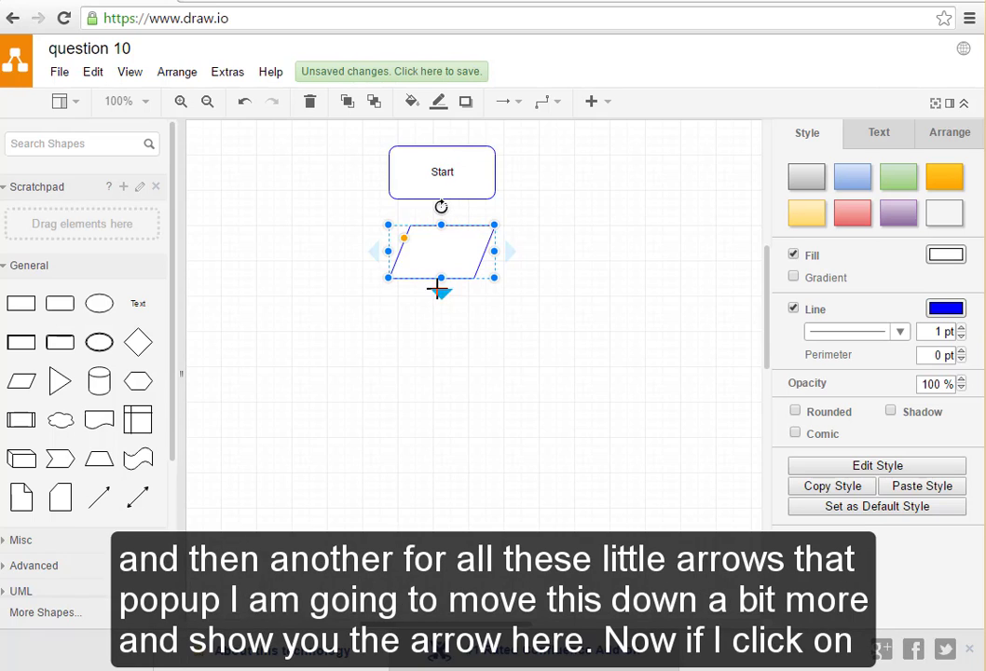
left_click_drag(467, 226, 466, 288)
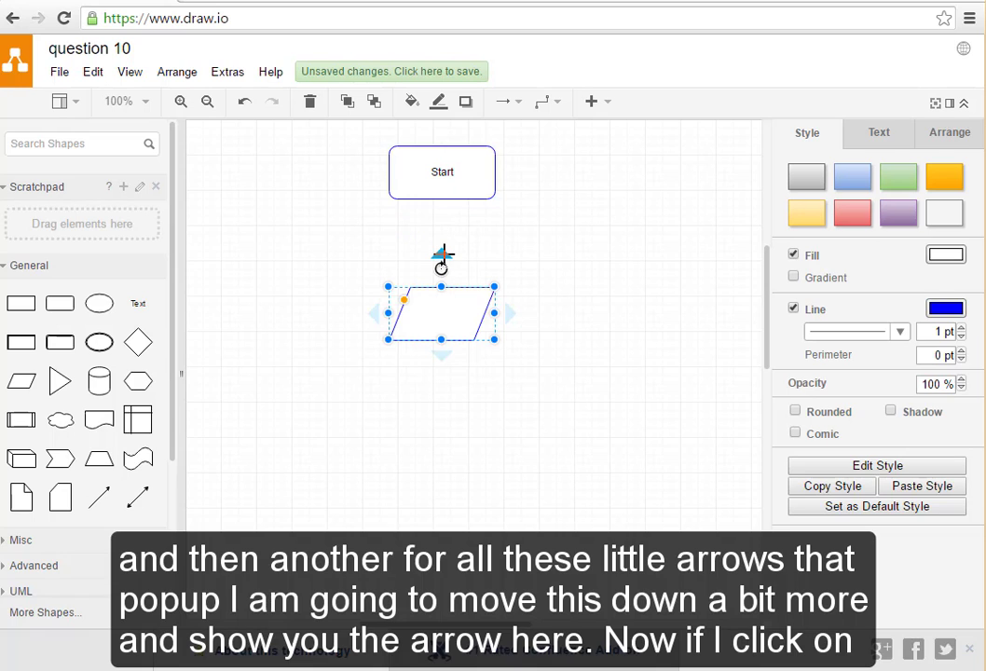
left_click_drag(442, 257, 446, 198)
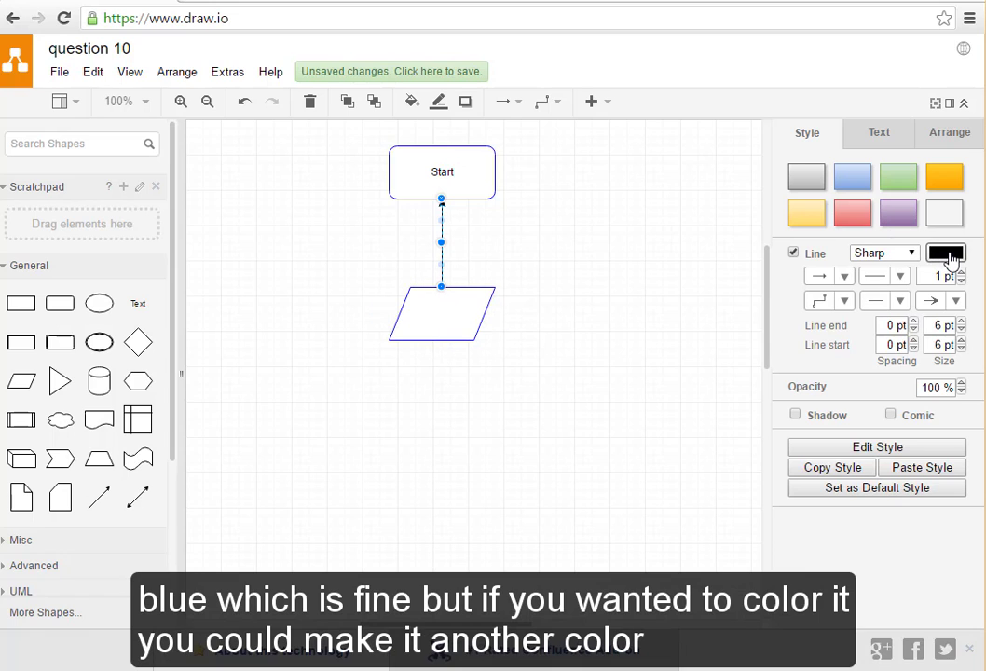
Set the parallelogram's line color to red (FF0000) and move it up closer to the Start box.
left_click(478, 291)
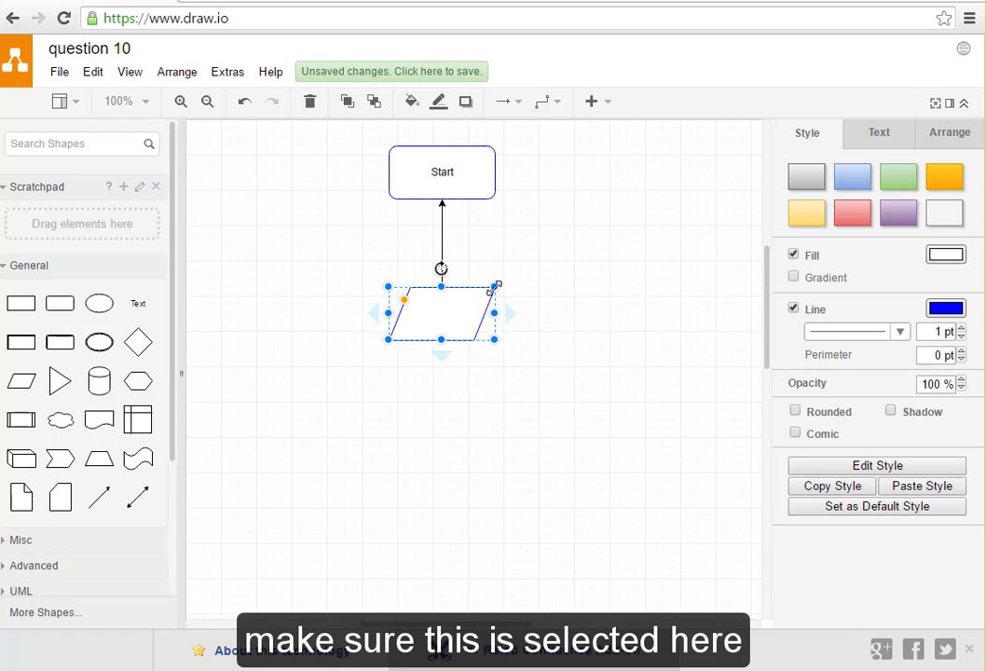
left_click(943, 309)
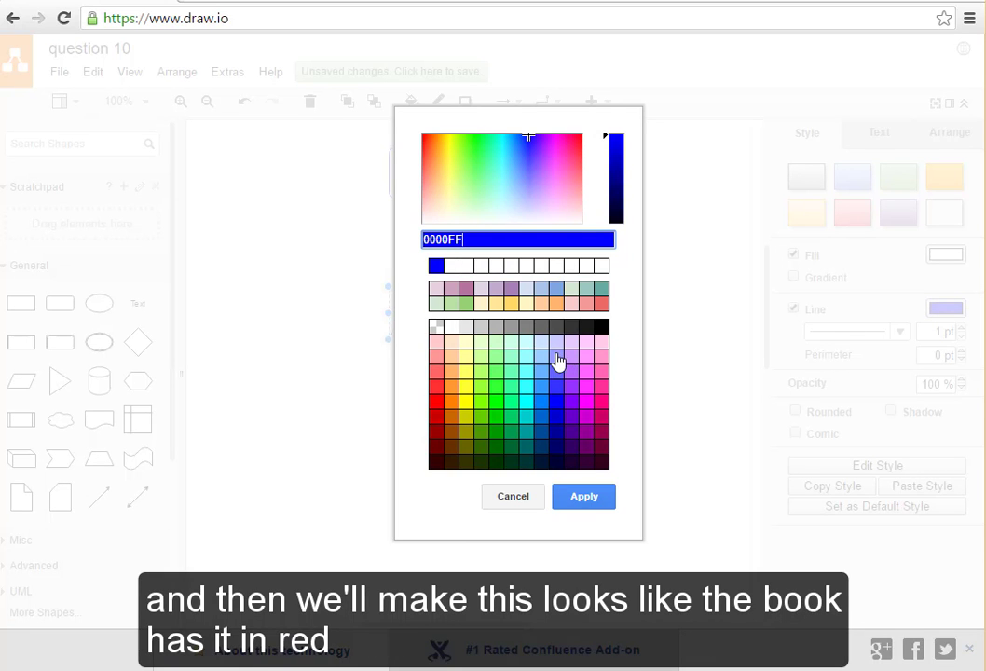
left_click(436, 401)
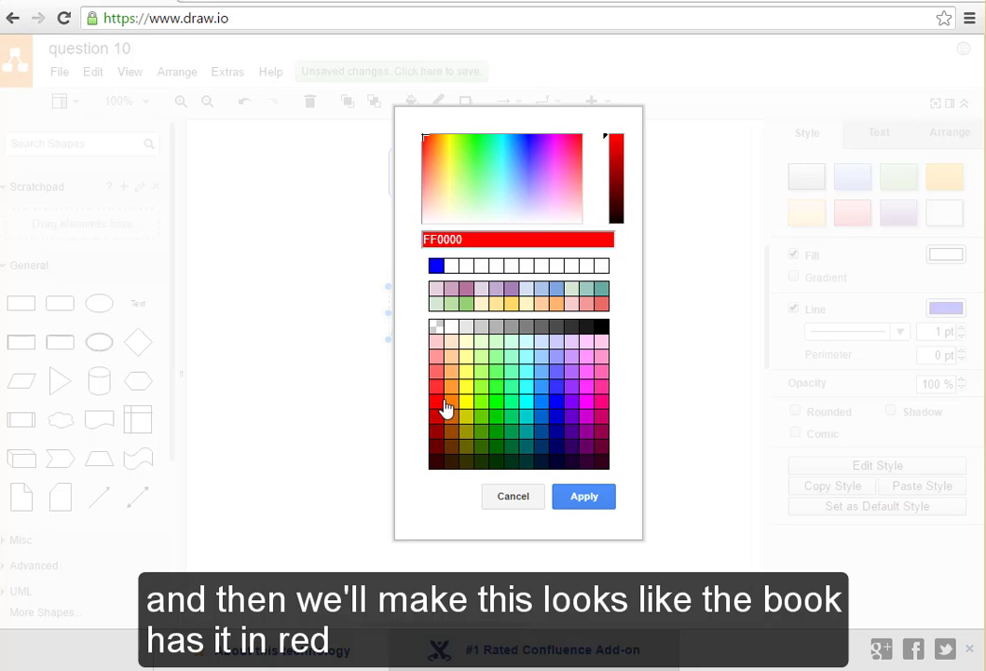
left_click(583, 497)
left_click_drag(466, 286, 466, 244)
left_click(457, 337)
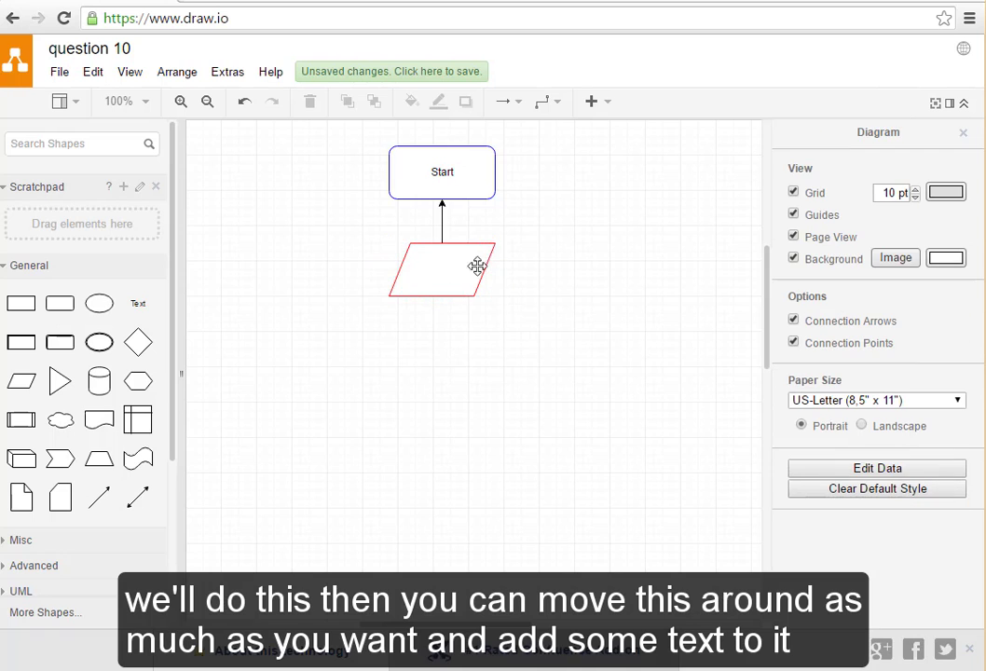
Add a text label reading "input" and "base salary" on two lines and fit it inside the red parallelogram.
left_click(137, 306)
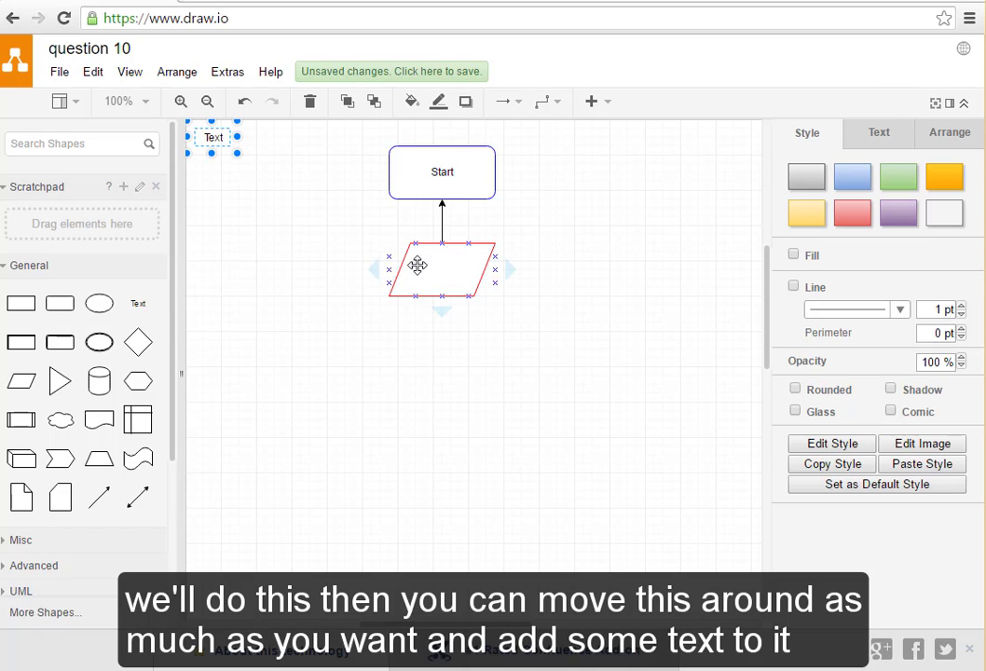
double_click(215, 138)
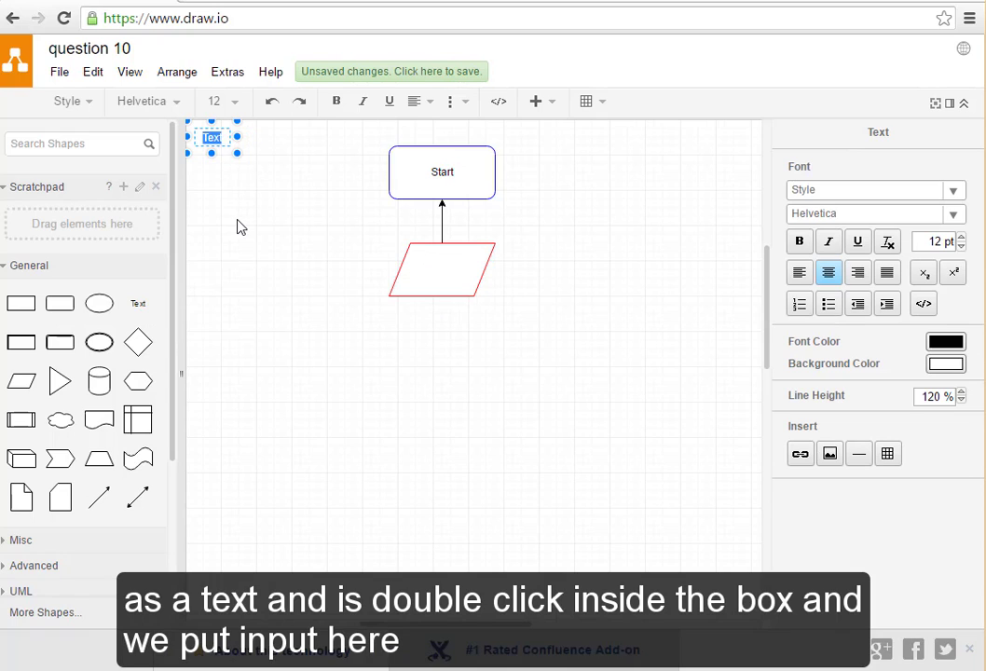
type("input")
key("Return")
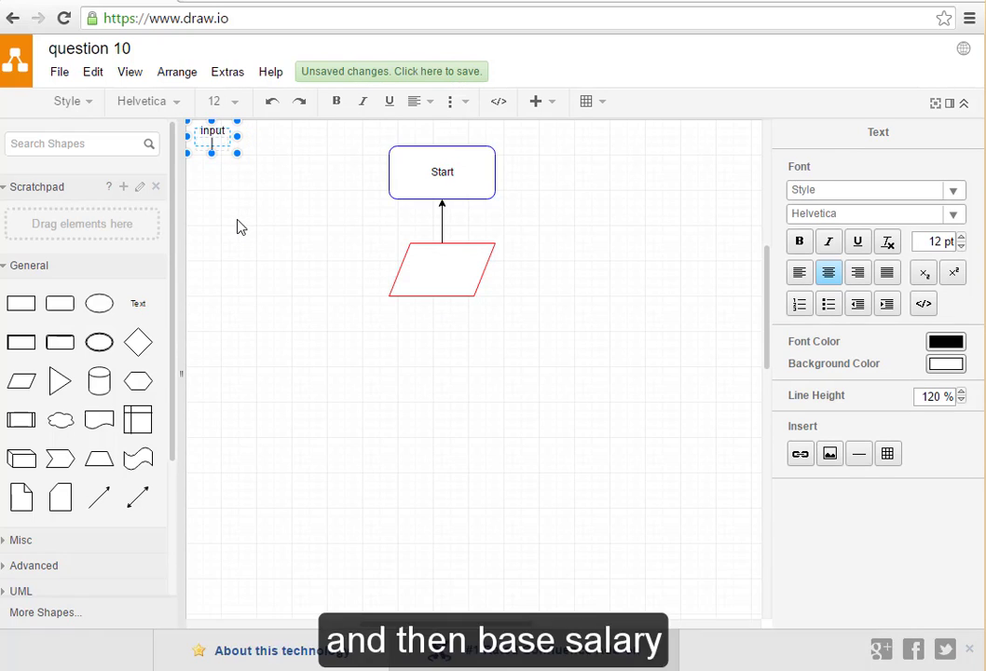
type("base salary")
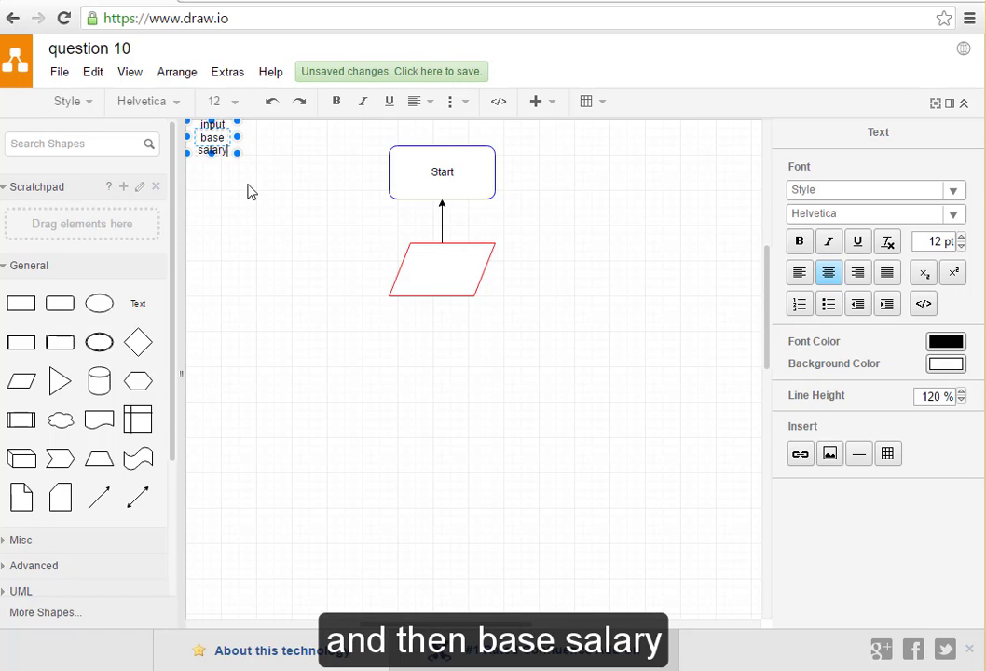
left_click_drag(236, 136, 461, 253)
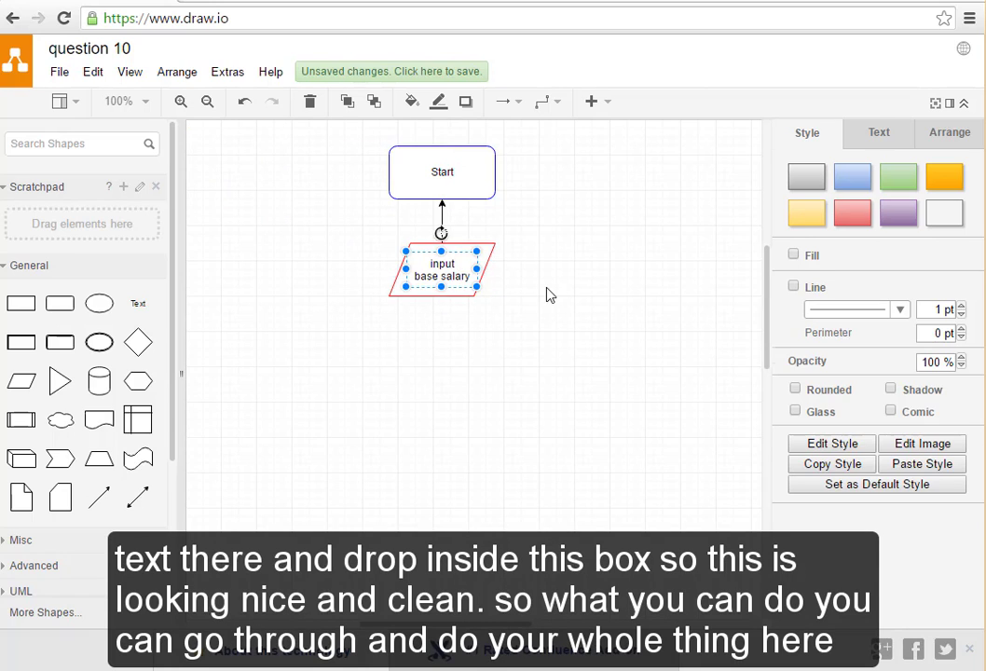
left_click(489, 378)
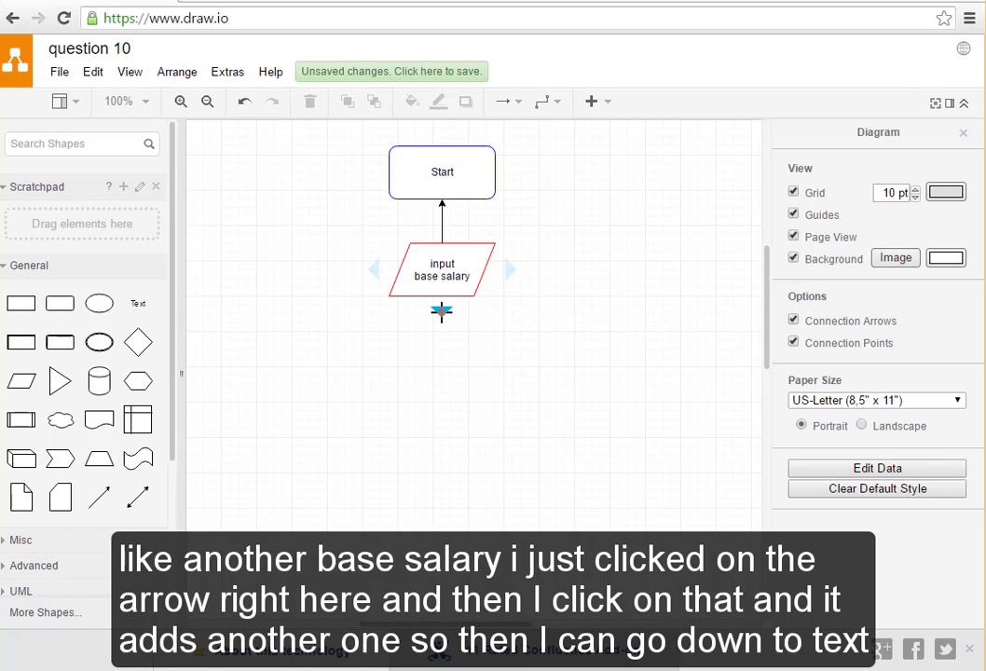
Add a connected parallelogram below the base salary one and place a two-line text label "input" / "totalSales" inside it.
left_click(442, 311)
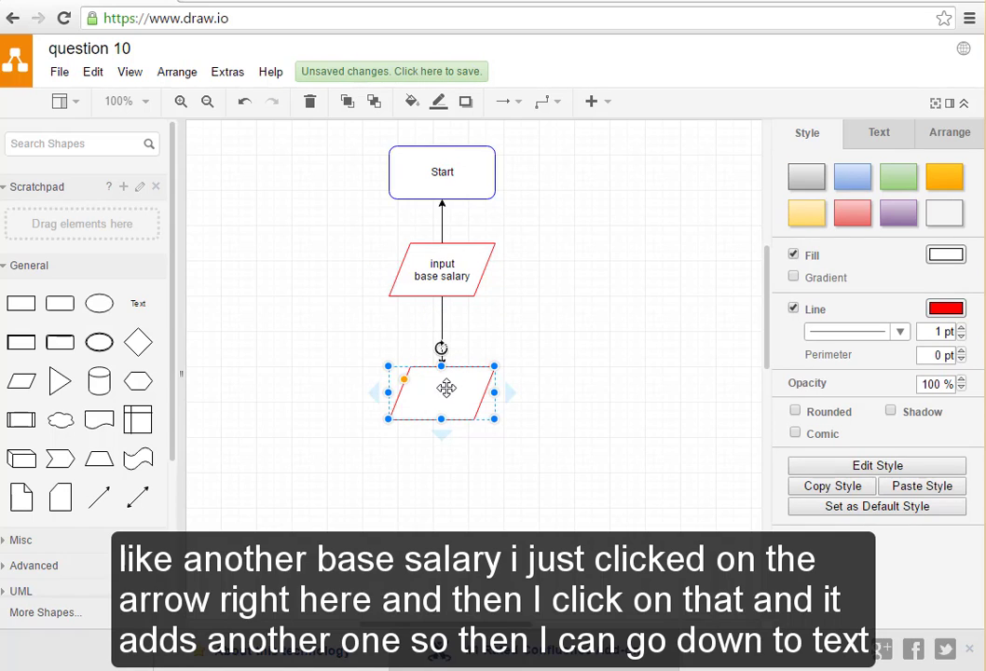
left_click(138, 307)
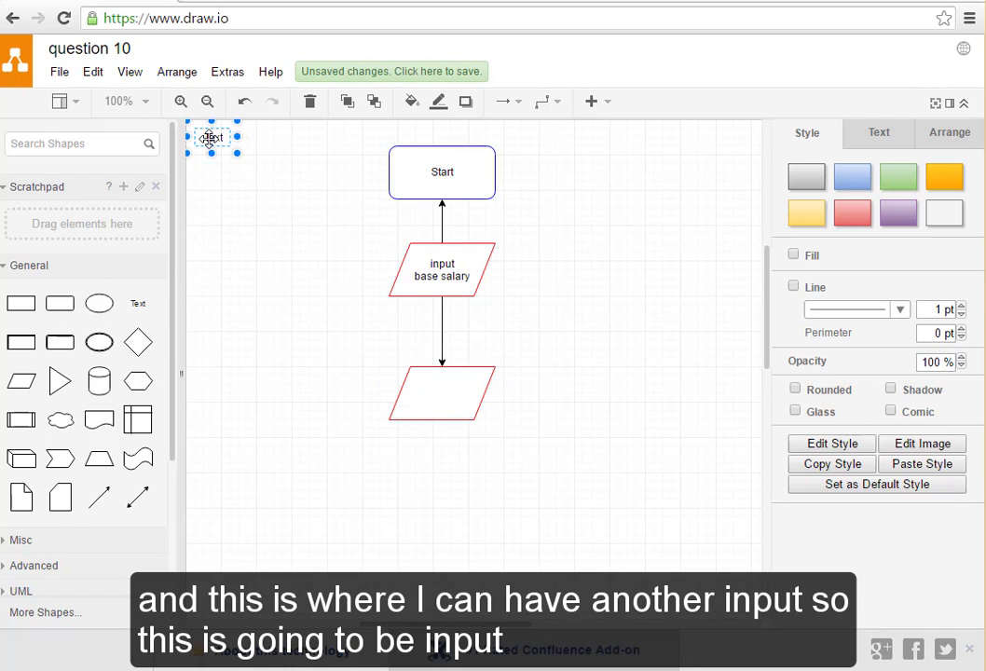
double_click(209, 138)
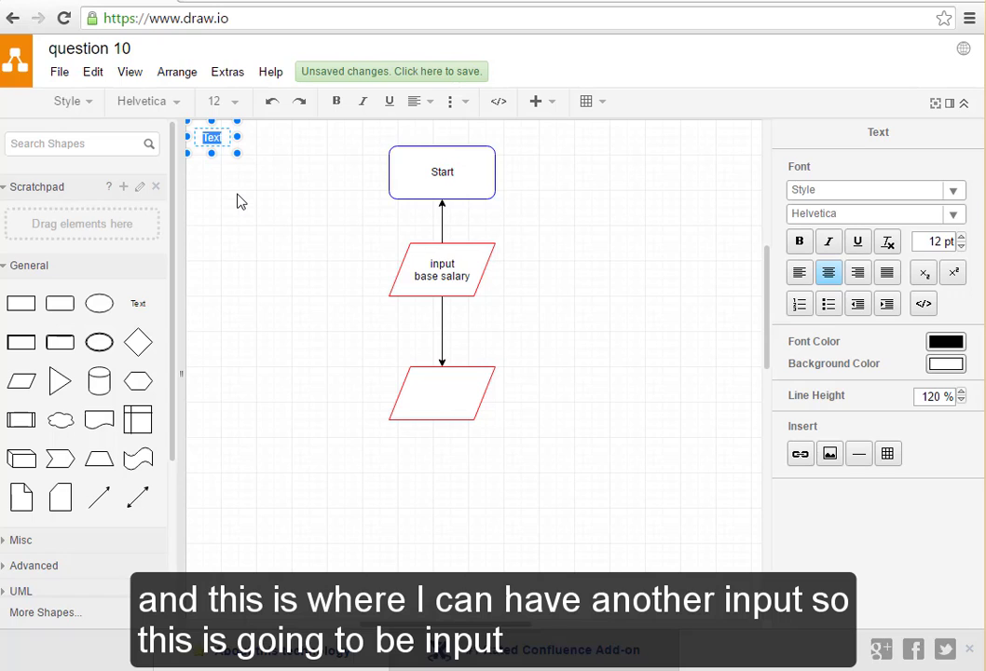
type("input")
key("Return")
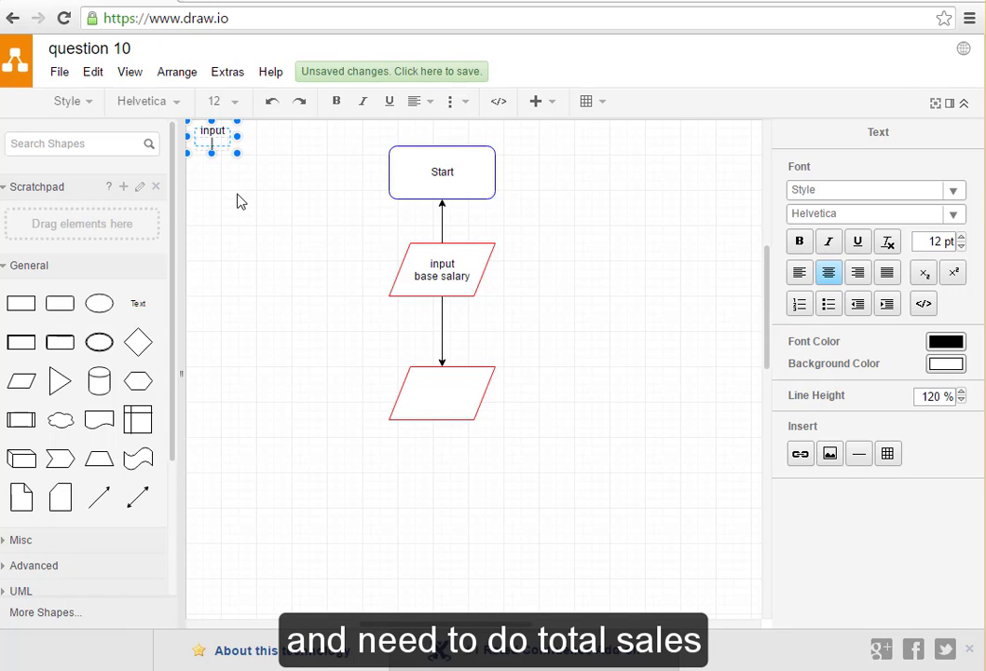
type("totalSales")
left_click(238, 201)
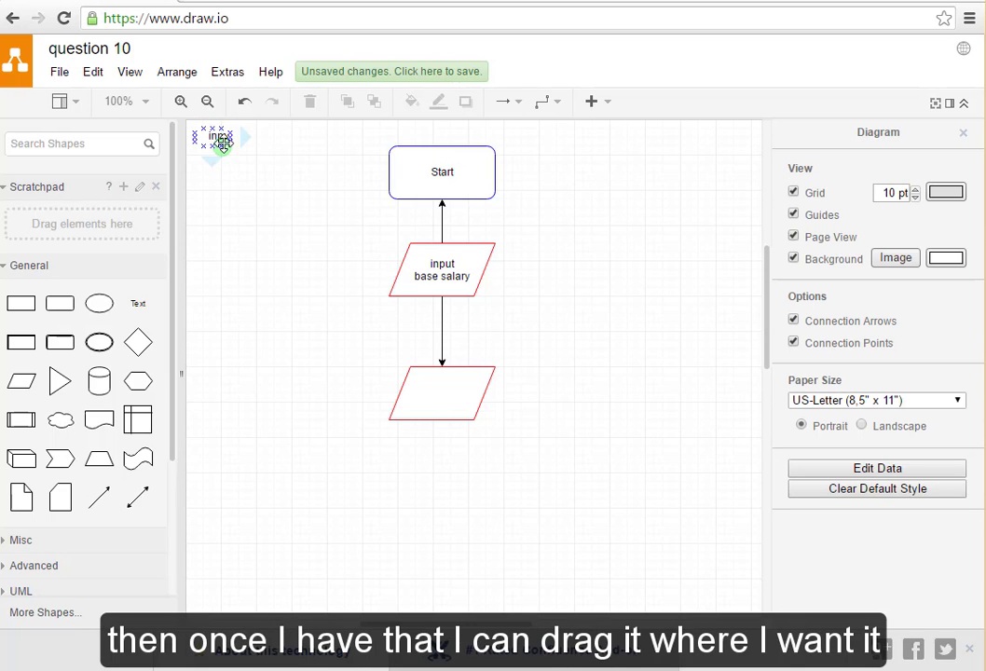
left_click_drag(213, 136, 469, 396)
left_click(441, 454)
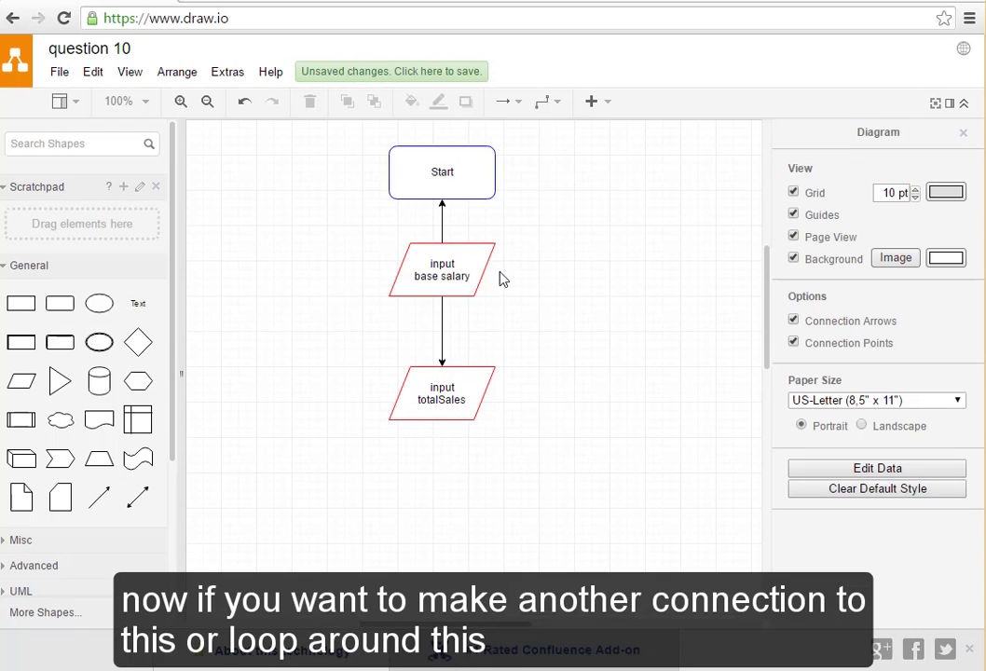
mouse_move(484, 390)
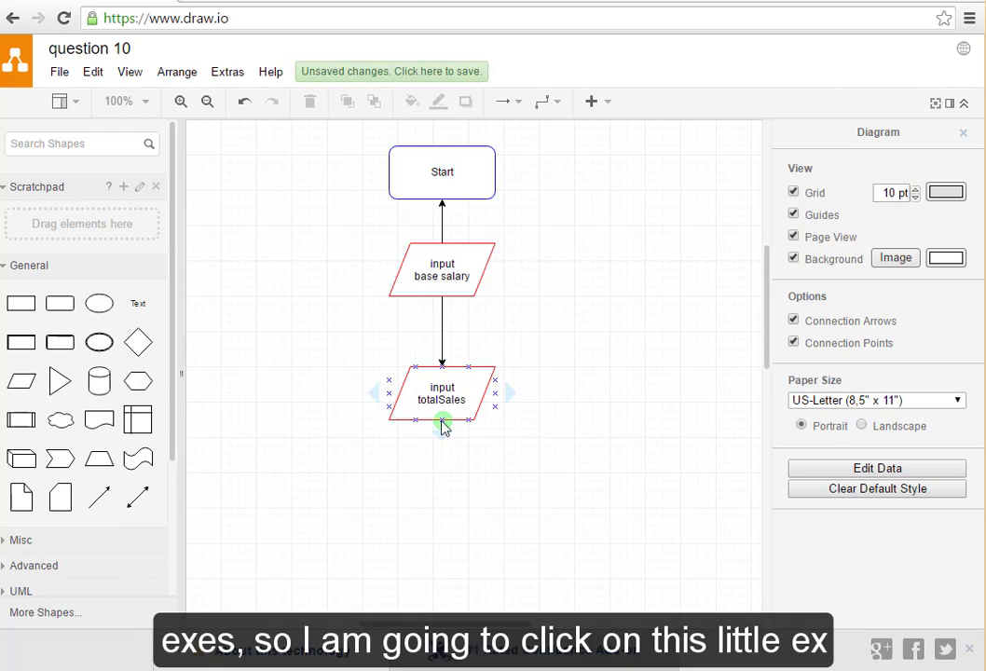
left_click(443, 426)
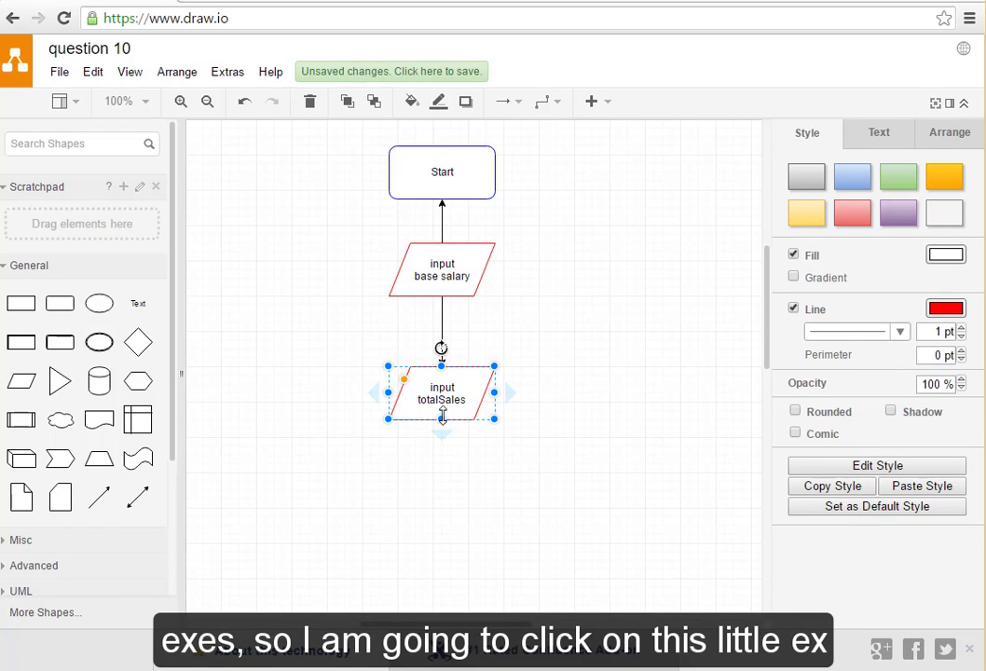
left_click_drag(500, 395, 494, 391)
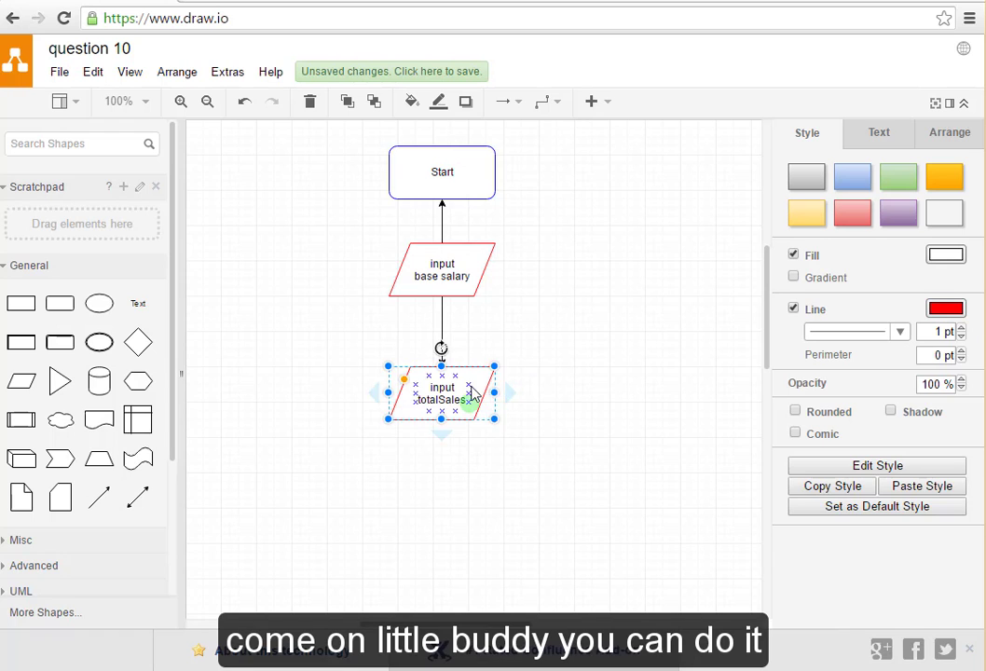
left_click(487, 350)
left_click(494, 399)
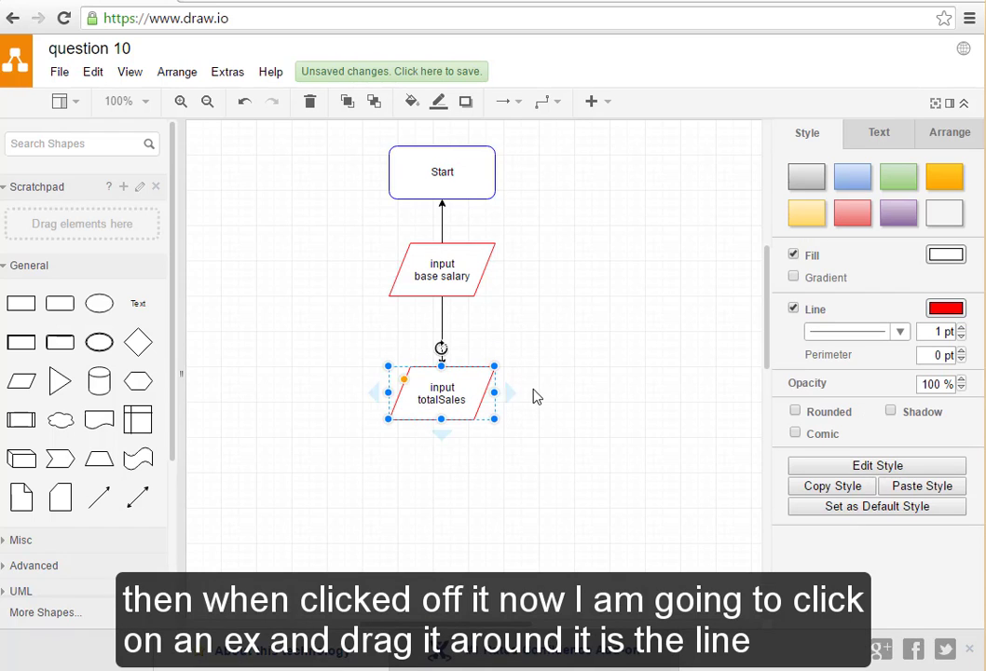
mouse_move(492, 393)
left_click_drag(509, 395, 577, 388)
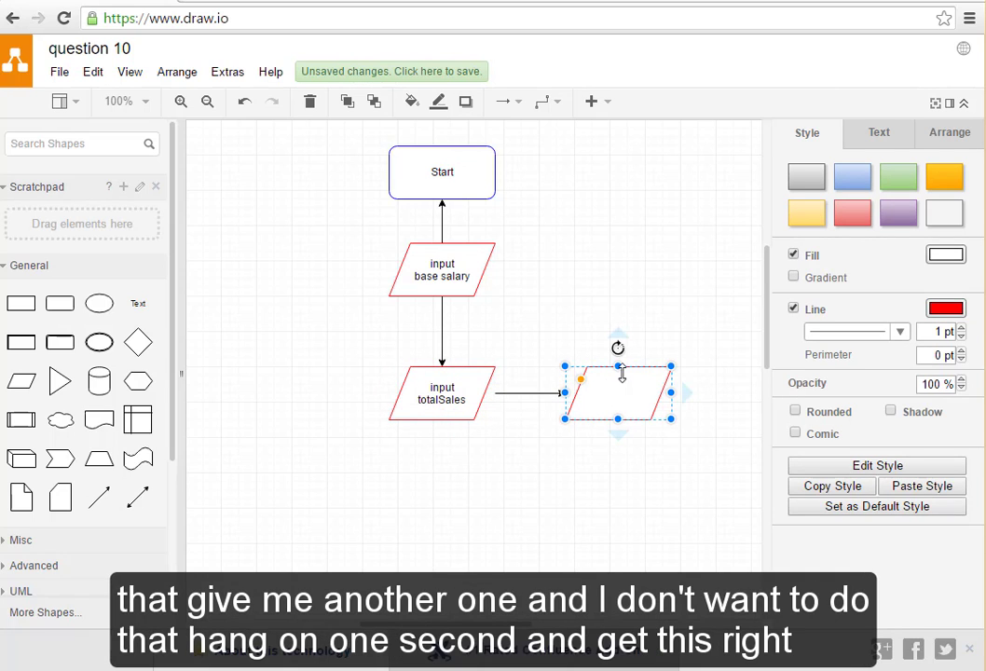
key("Delete")
left_click(534, 394)
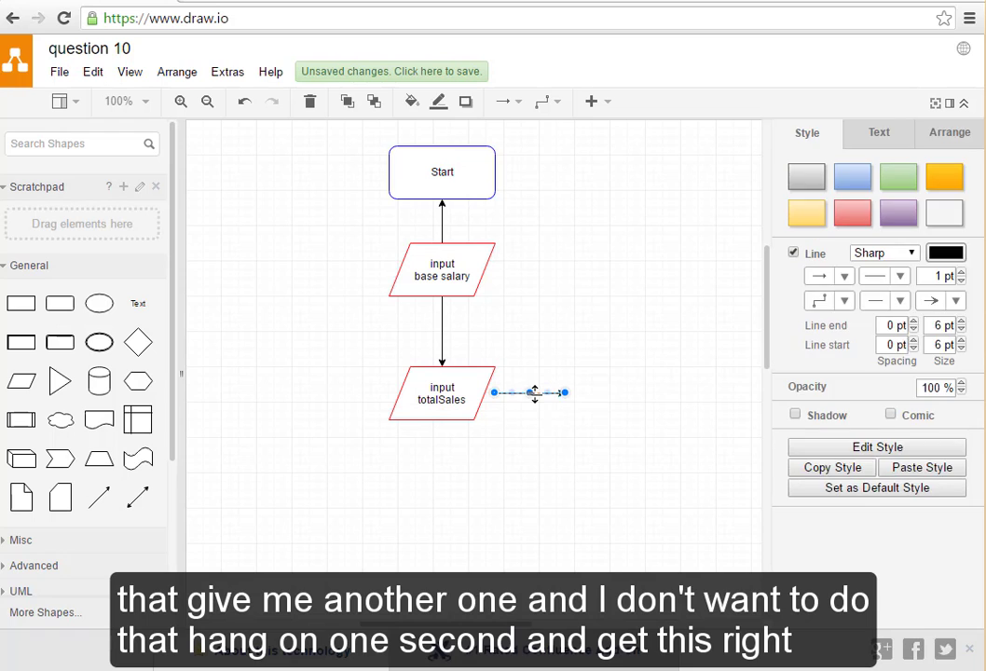
key("Delete")
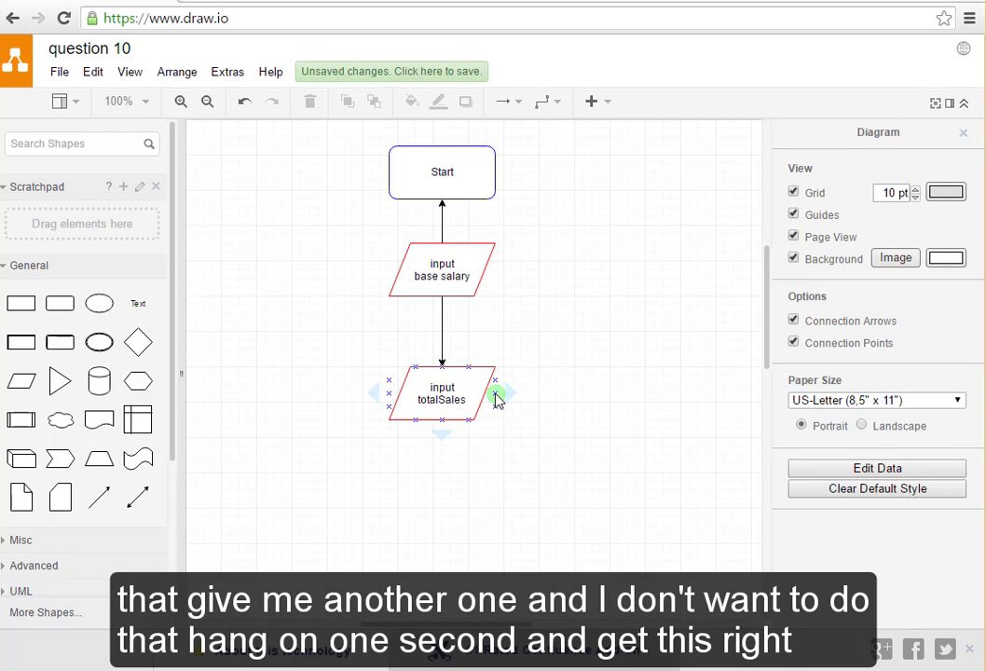
left_click(495, 397)
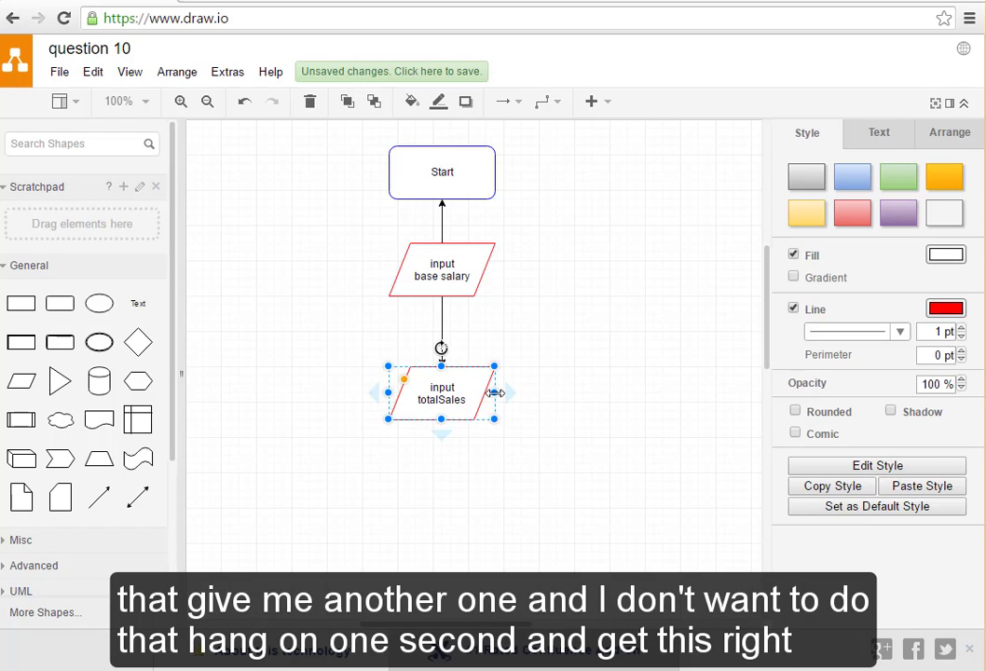
key("Delete")
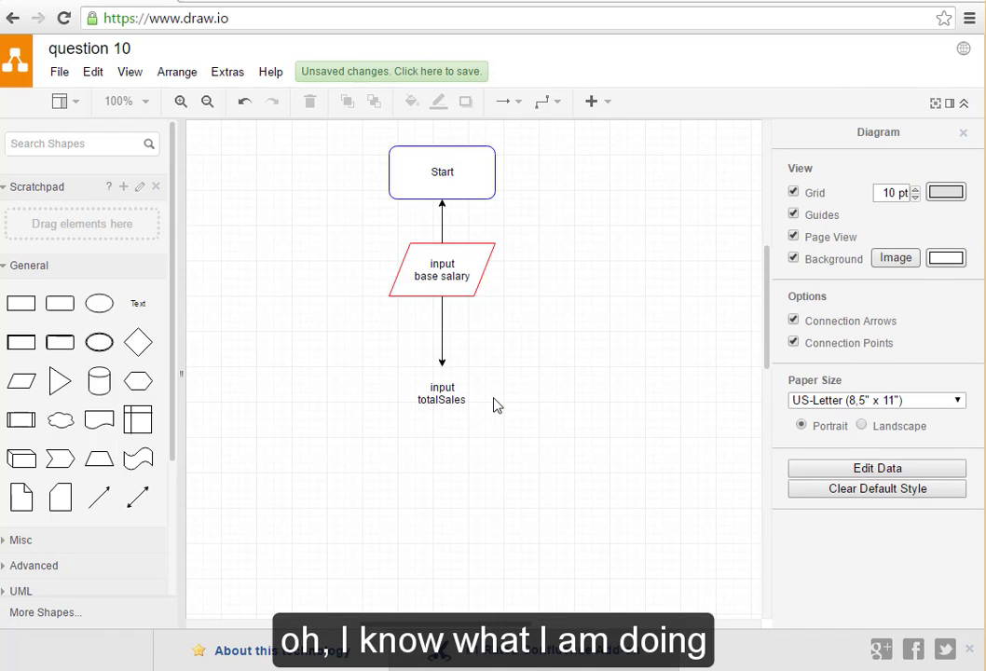
key("ctrl+z")
left_click(519, 401)
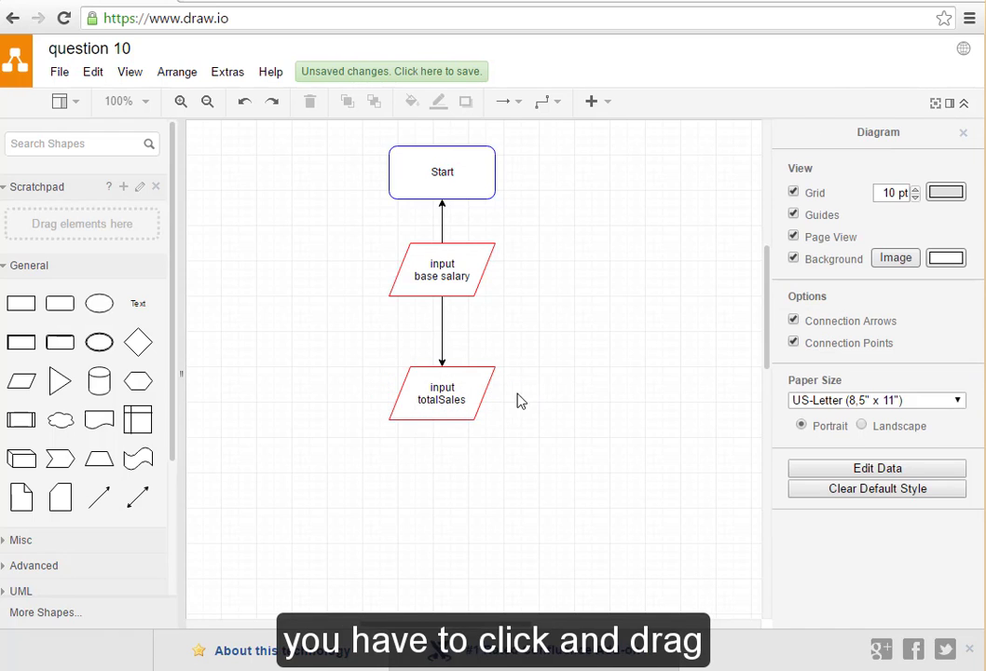
Draw a connector from the right side of the totalSales parallelogram to the right side of Start, and move its vertical segment outward.
left_click(490, 394)
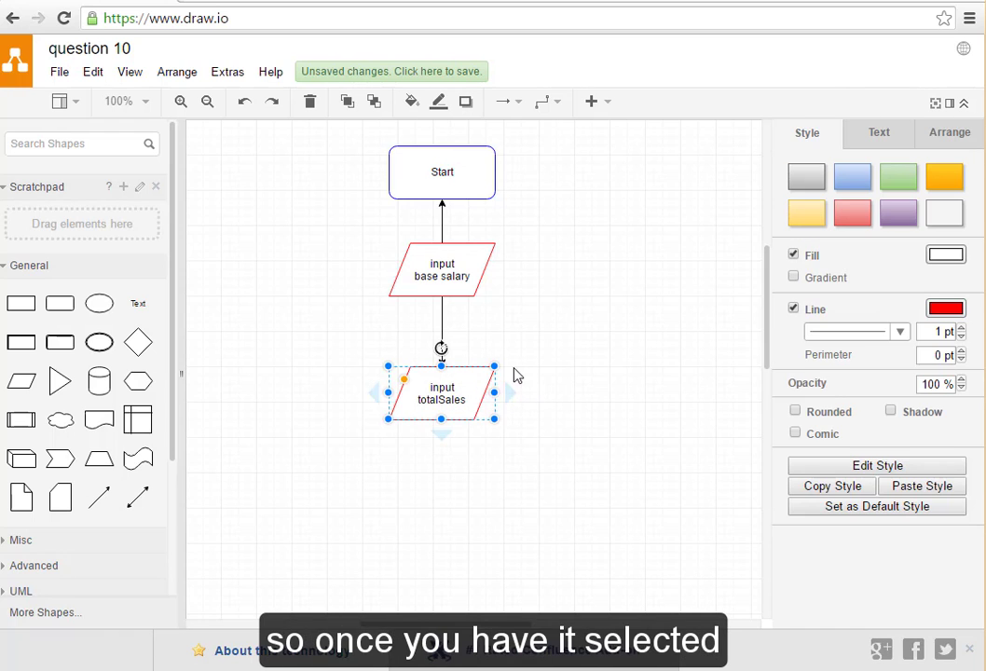
left_click(516, 377)
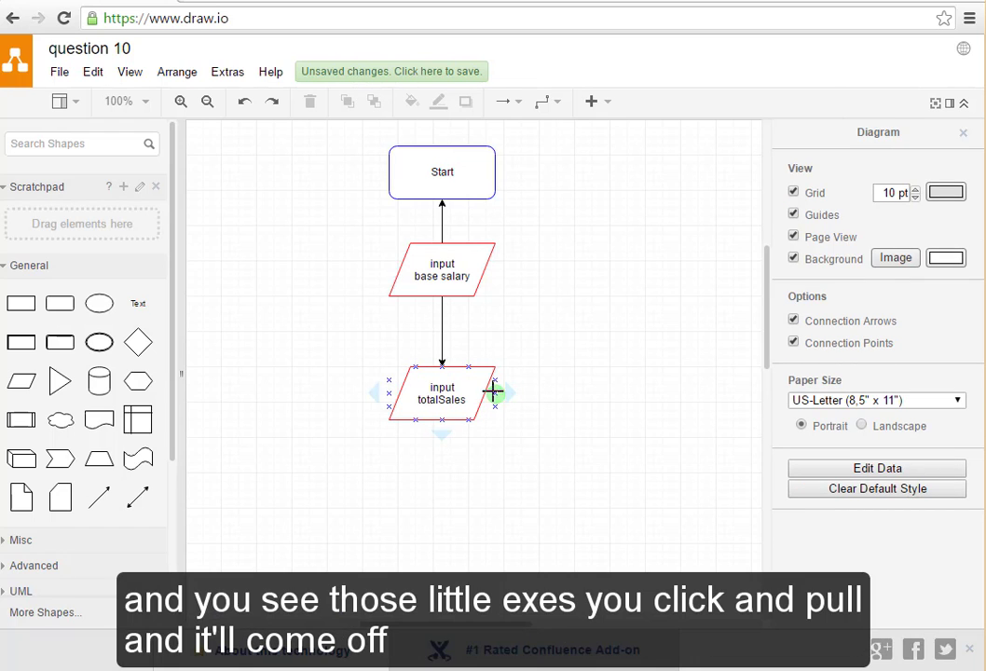
left_click_drag(493, 392, 491, 171)
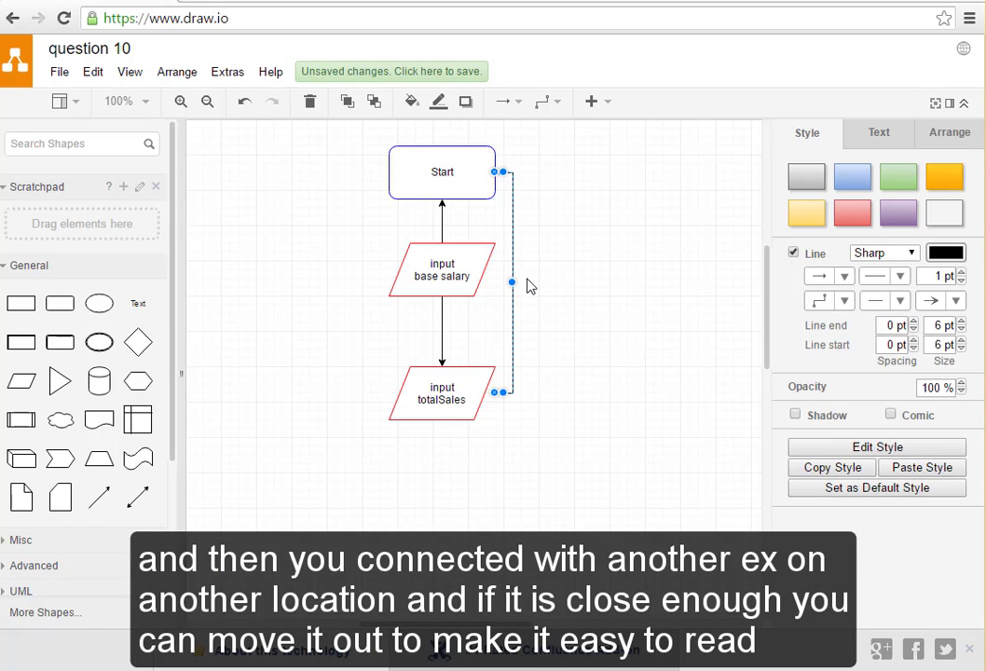
left_click_drag(511, 282, 585, 284)
left_click(602, 480)
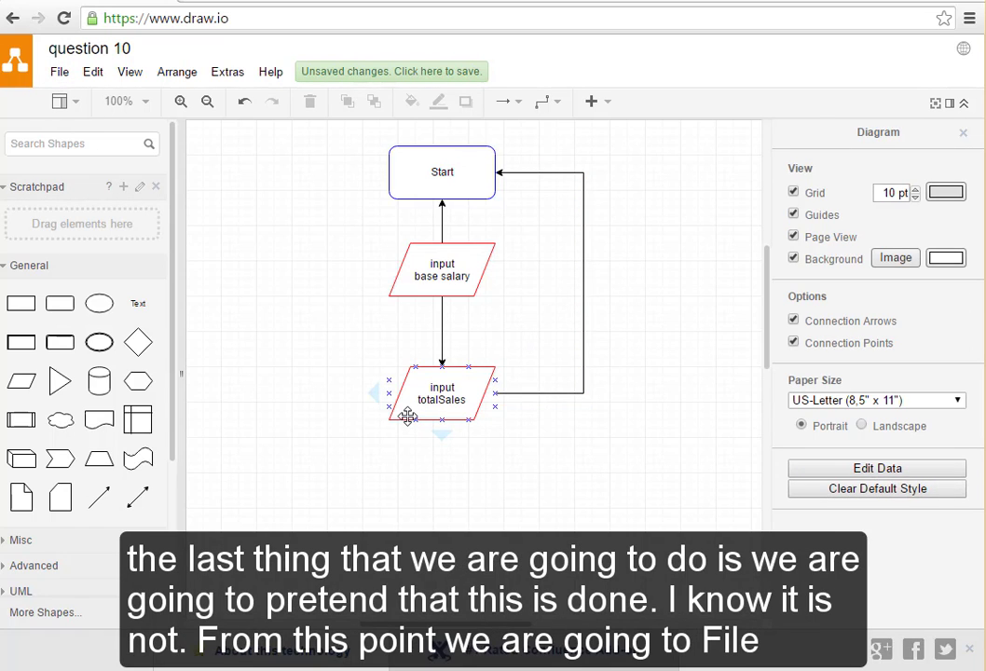
Export the whole uncropped diagram as a PDF downloaded under the name "question 10.pdf", and open the downloaded file.
left_click(59, 75)
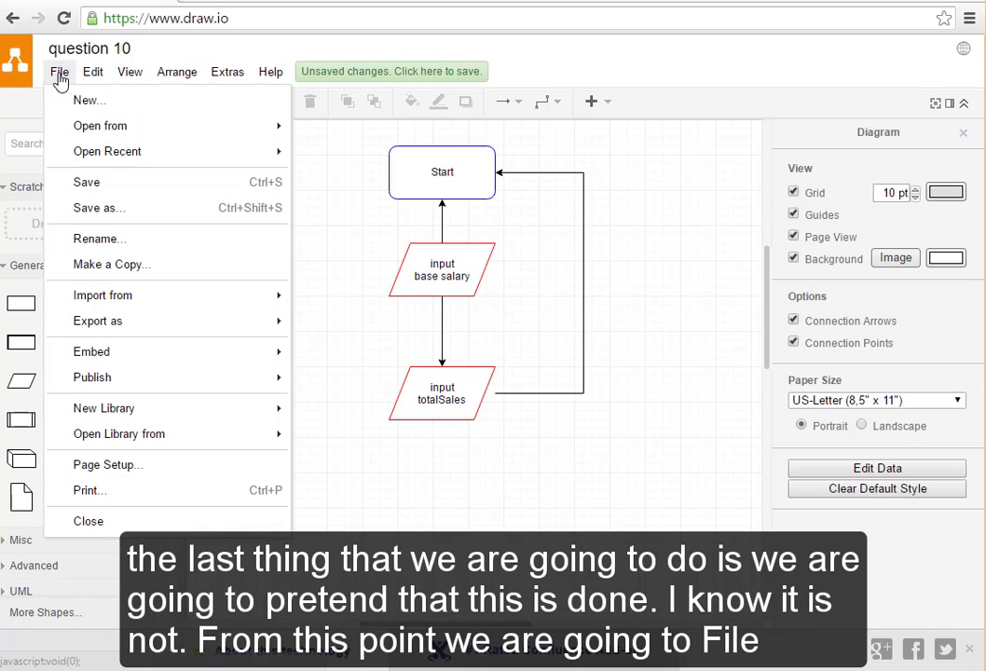
mouse_move(124, 362)
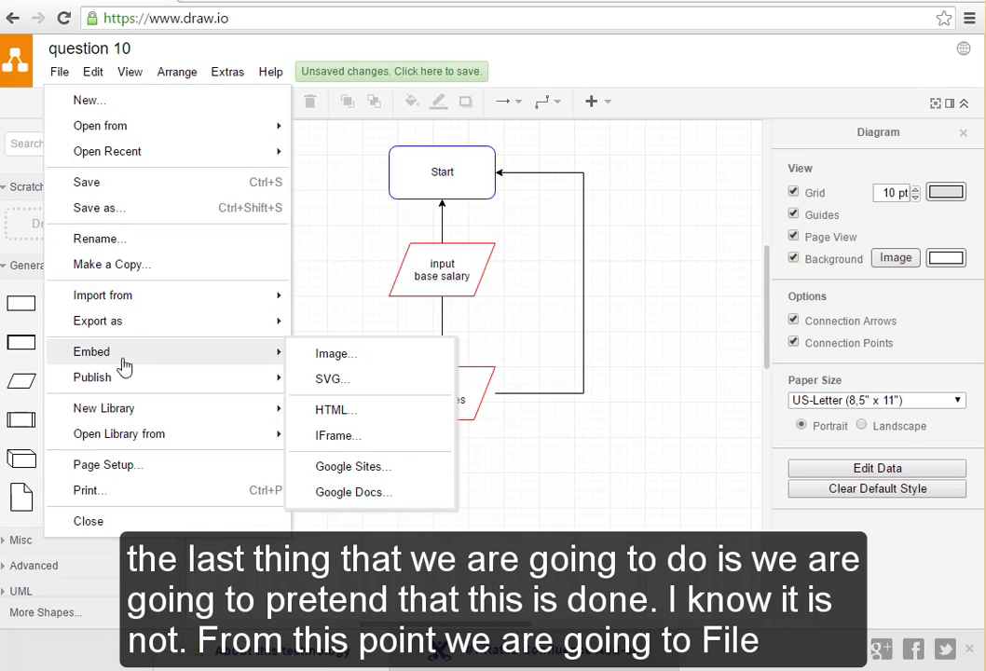
mouse_move(128, 329)
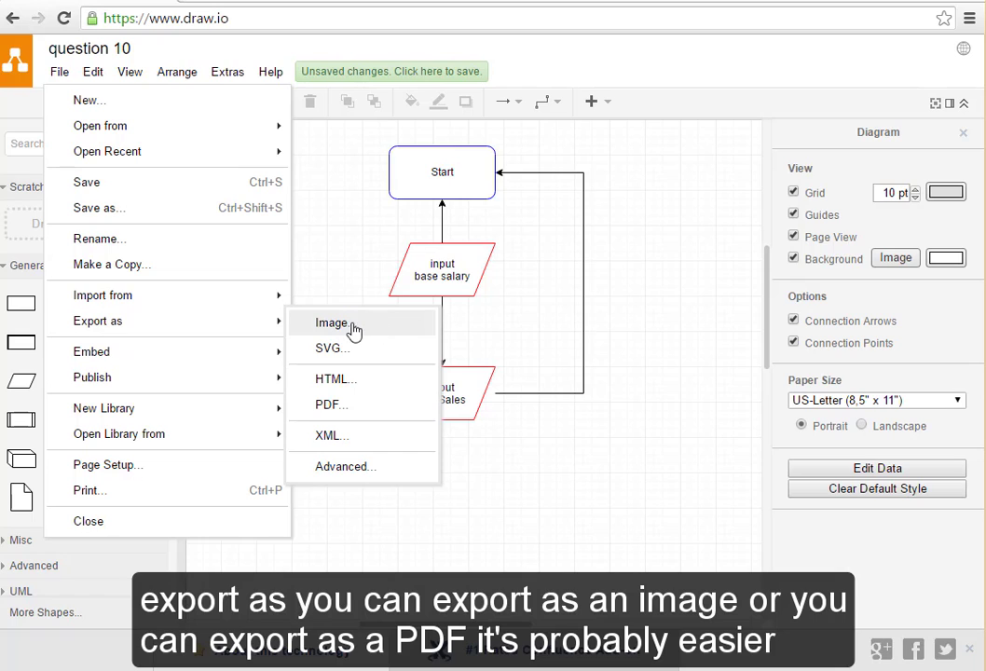
left_click(363, 412)
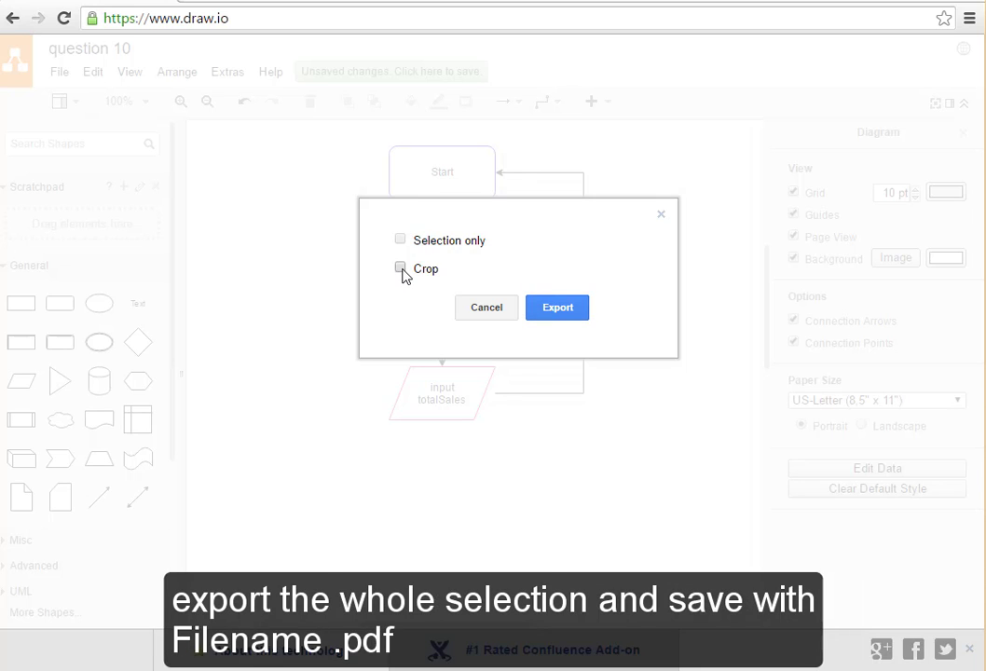
left_click(557, 308)
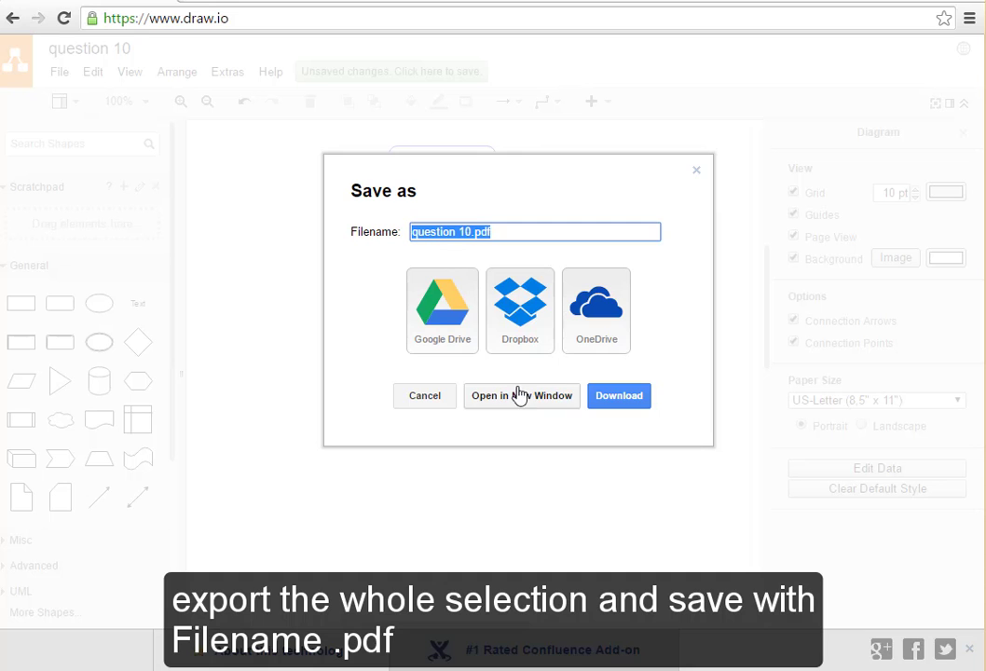
left_click(619, 399)
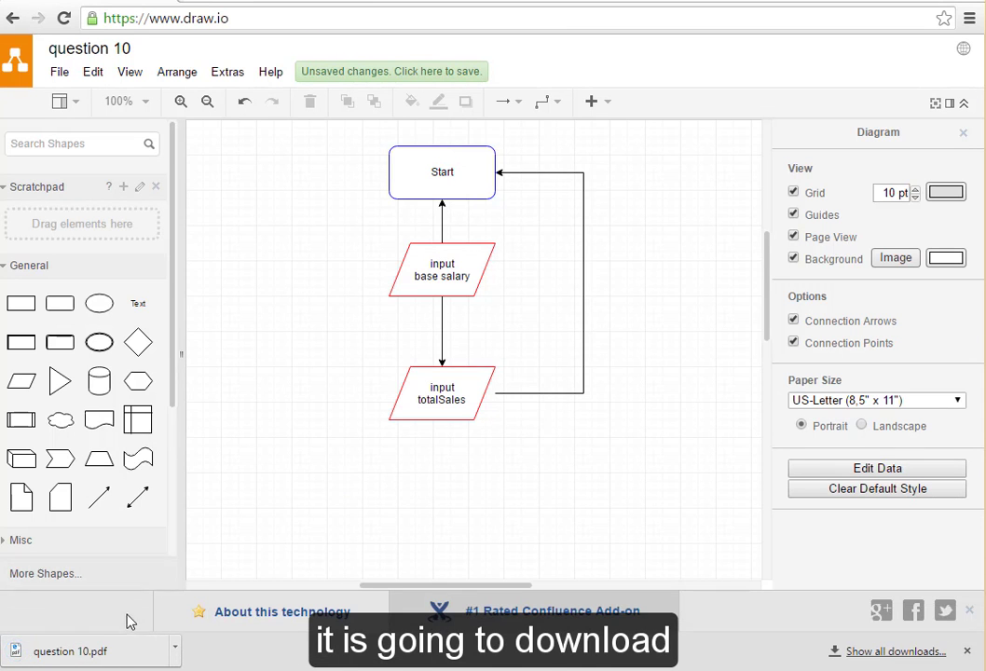
left_click(91, 659)
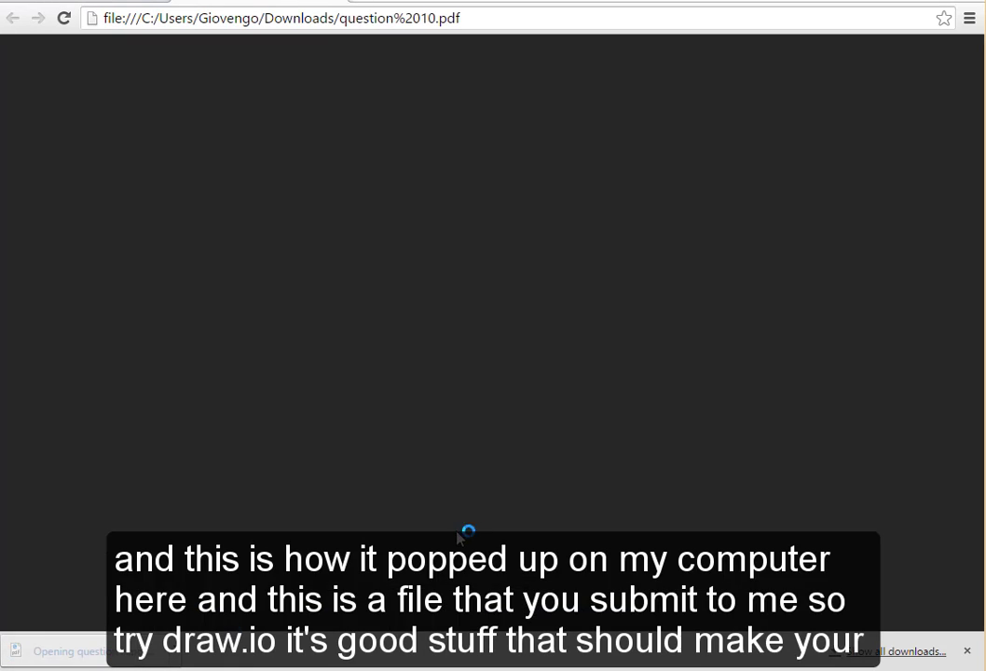